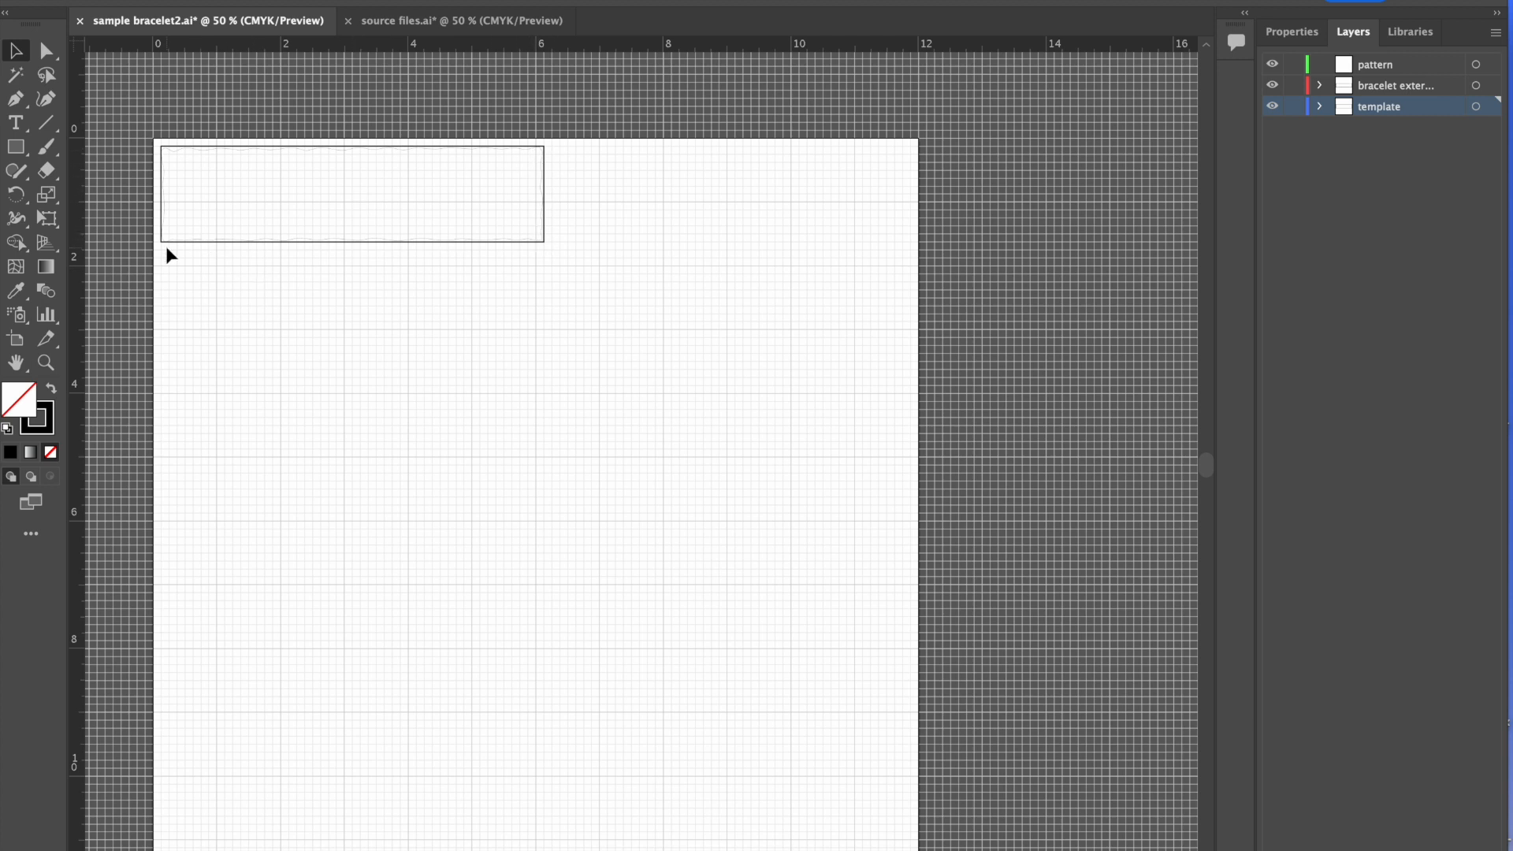
Step: Lock the template layer and the bracelet exterior layer so only the pattern layer stays editable
left_click(172, 150)
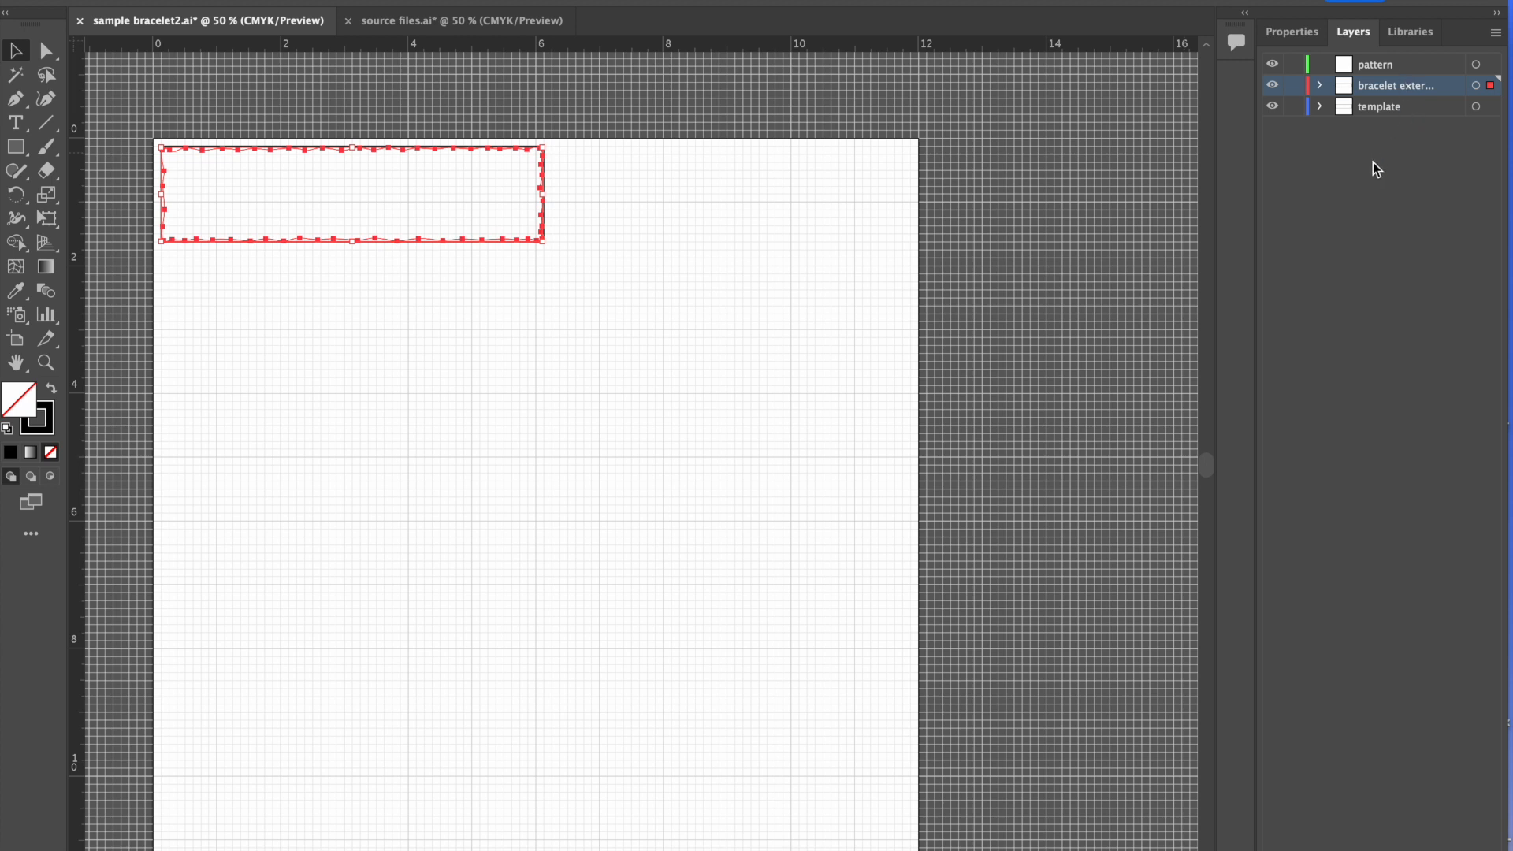
left_click(1293, 110)
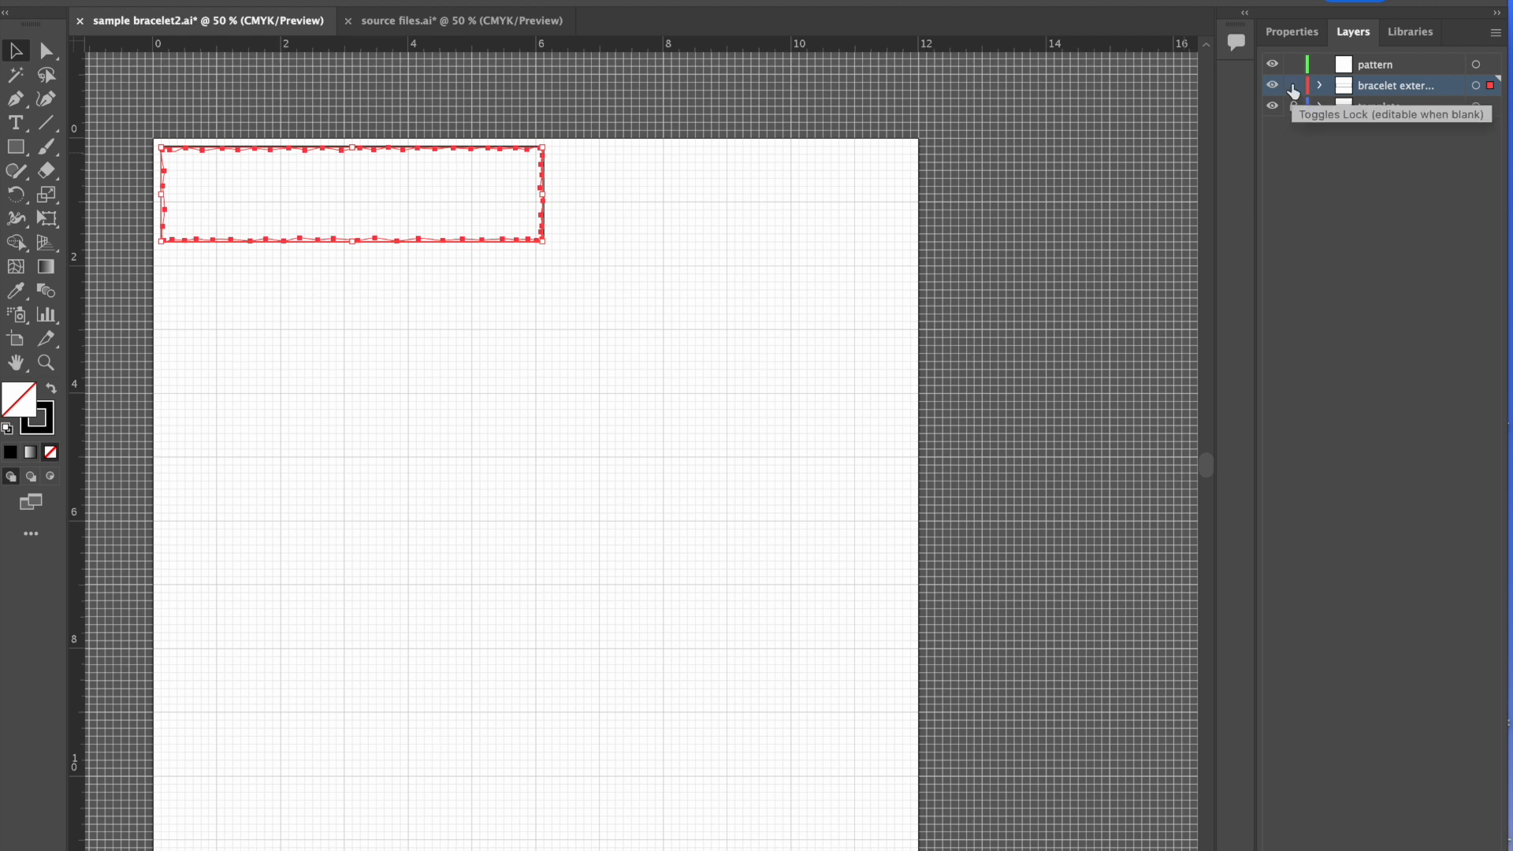
left_click(1292, 87)
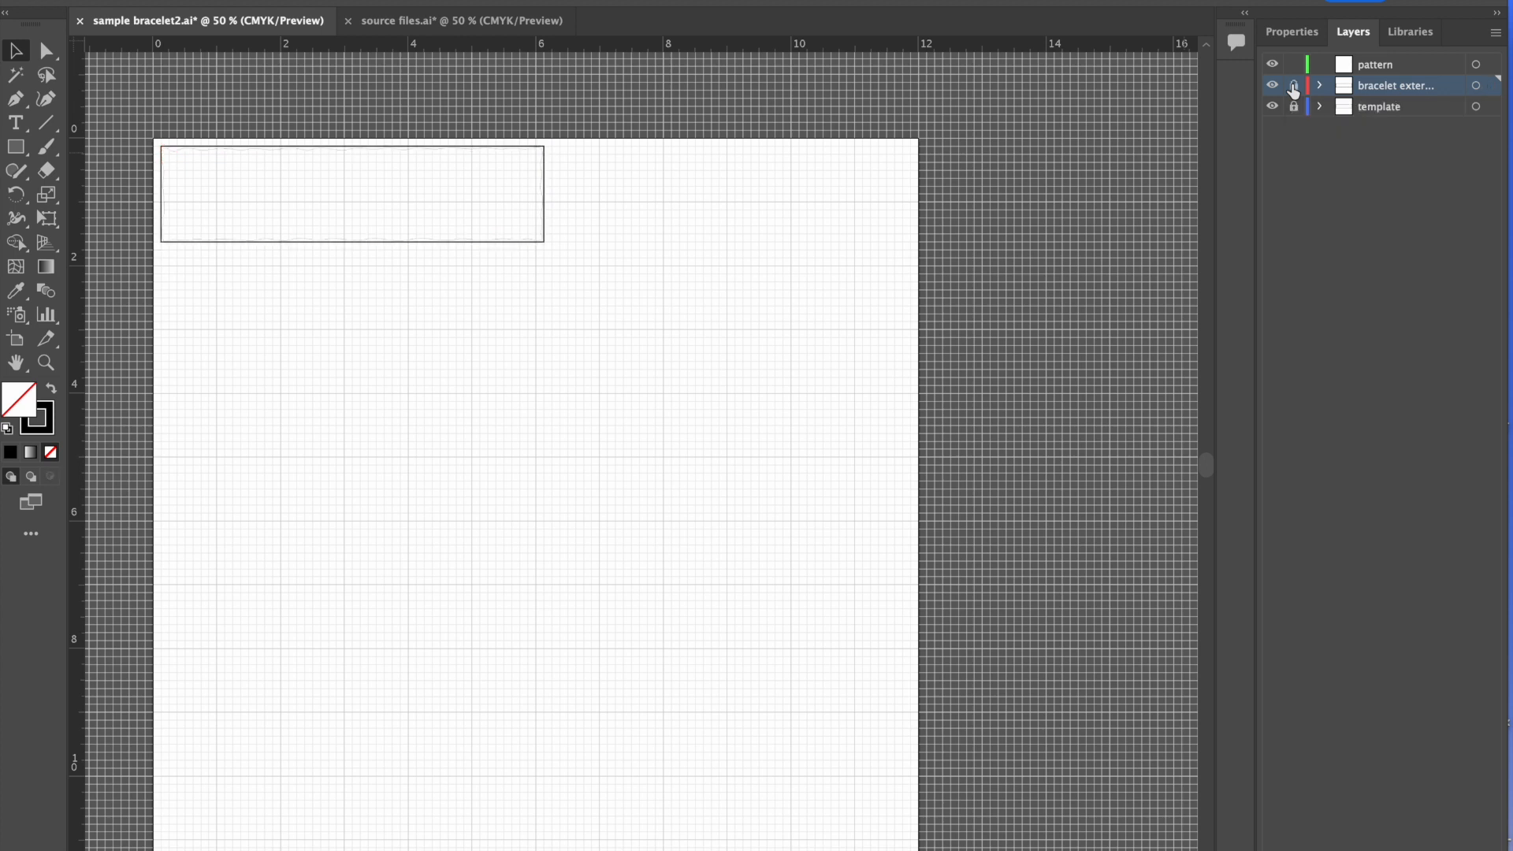
Step: Switch to the source files document and select the large hammer-and-anvil pattern group
left_click(394, 23)
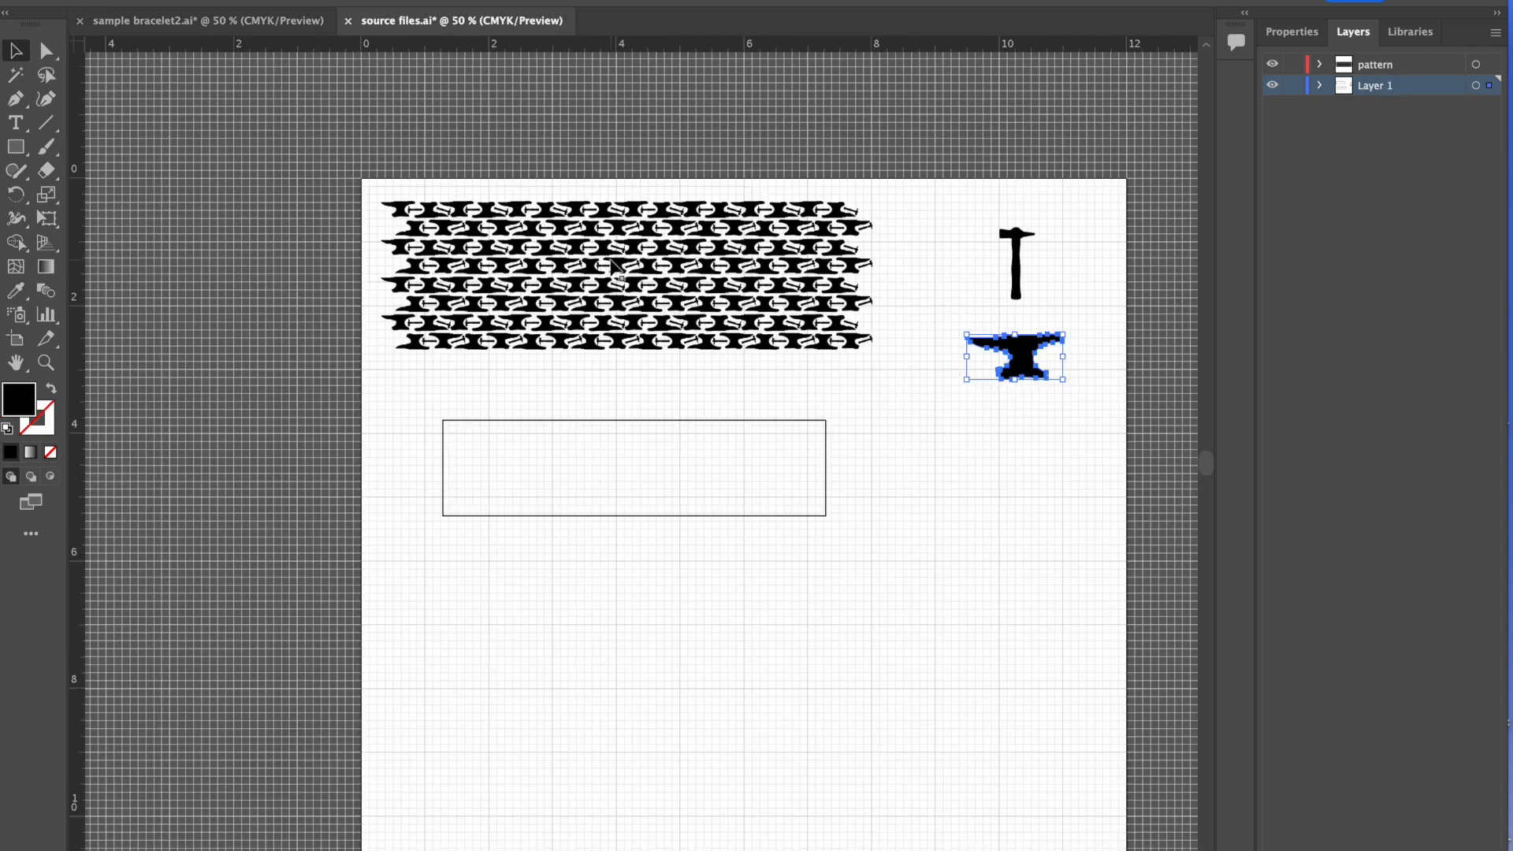
left_click(1027, 442)
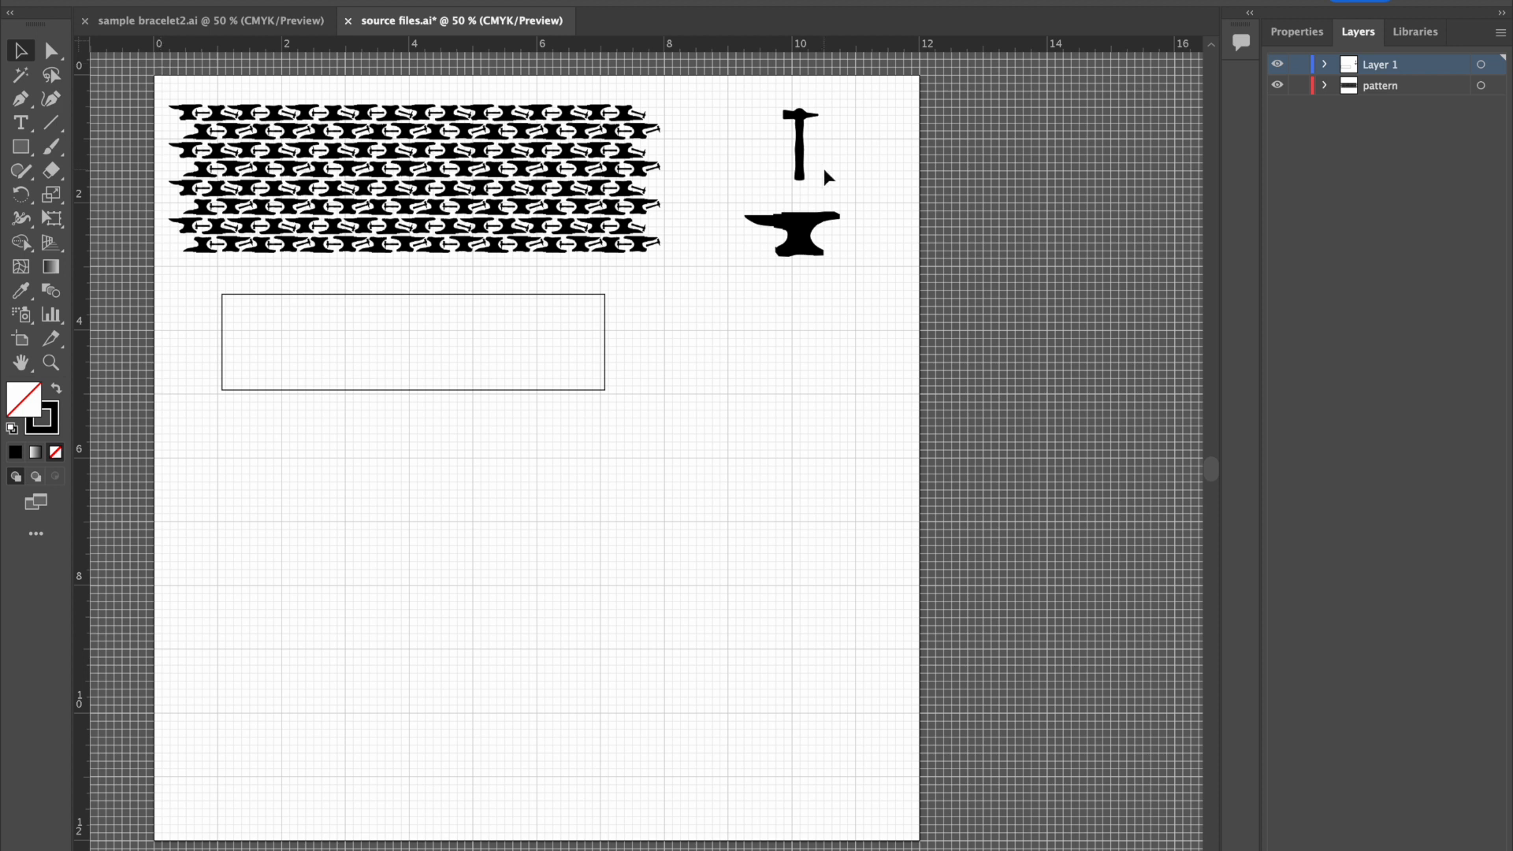
left_click(800, 178)
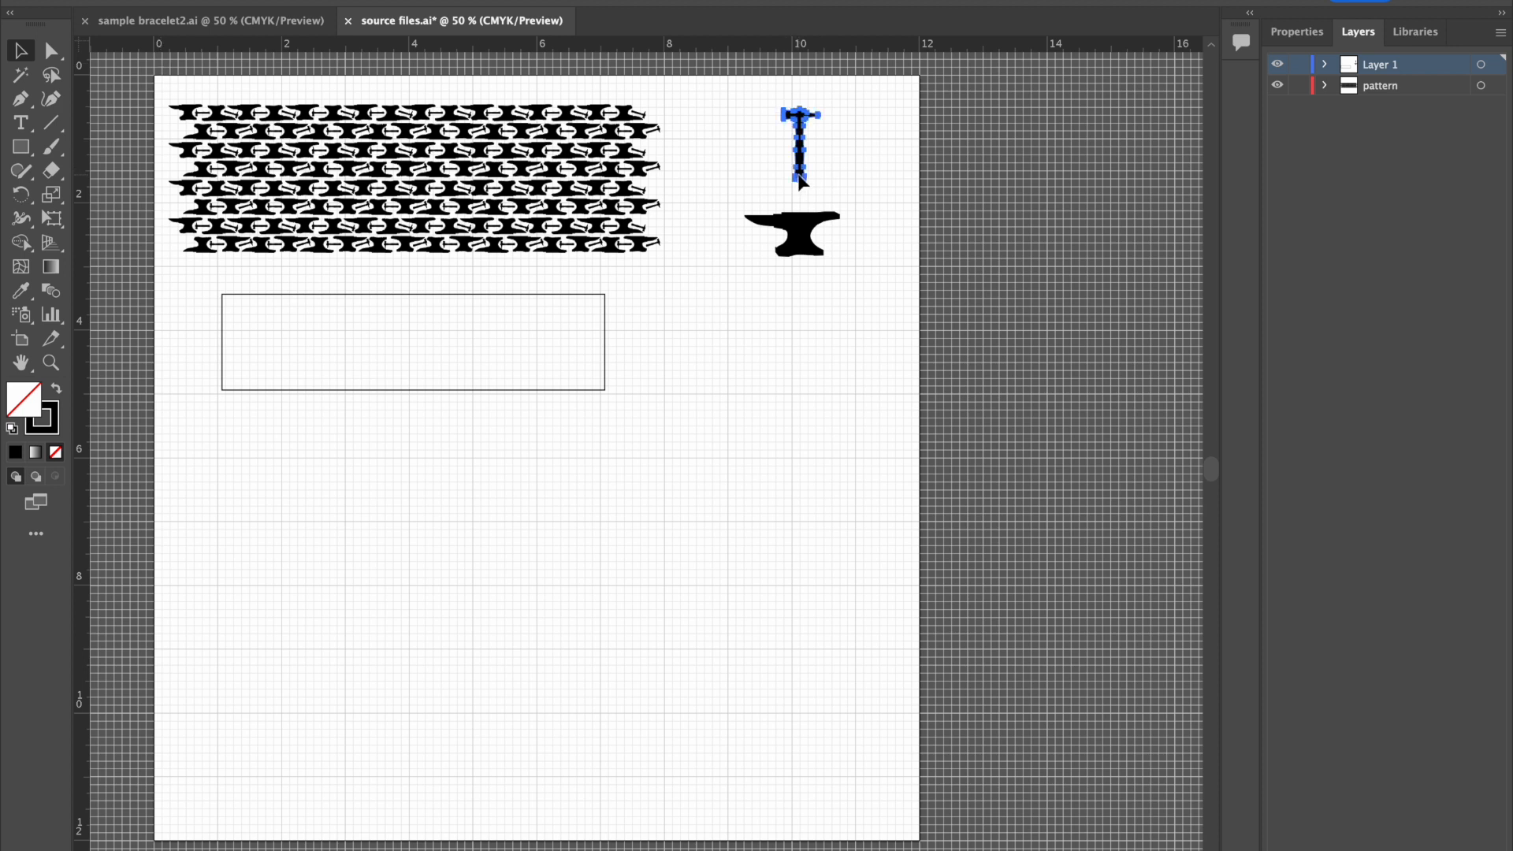
left_click(798, 244)
left_click(726, 158)
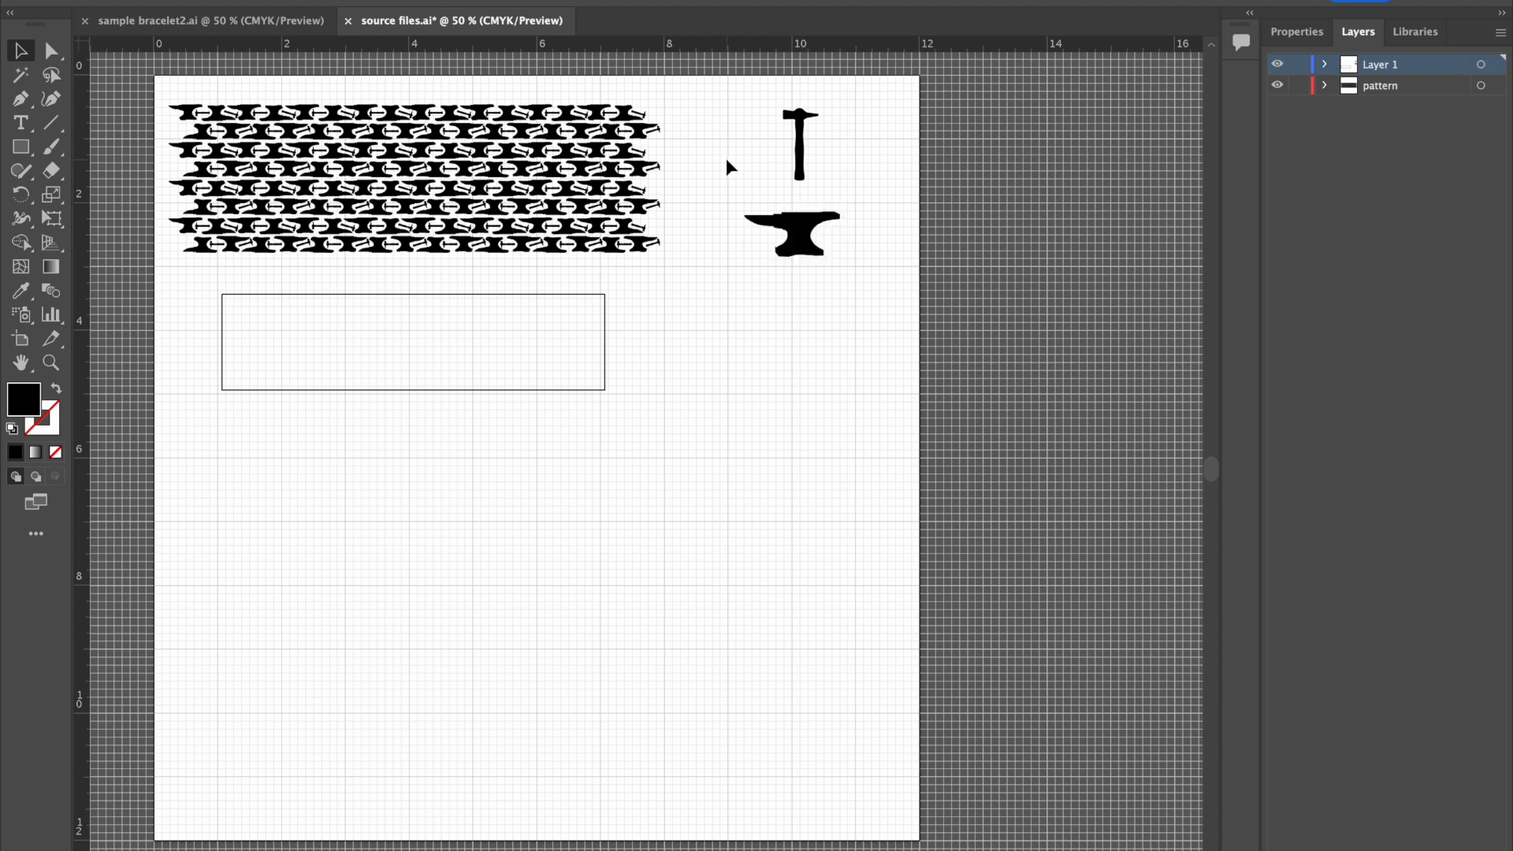
left_click(282, 192)
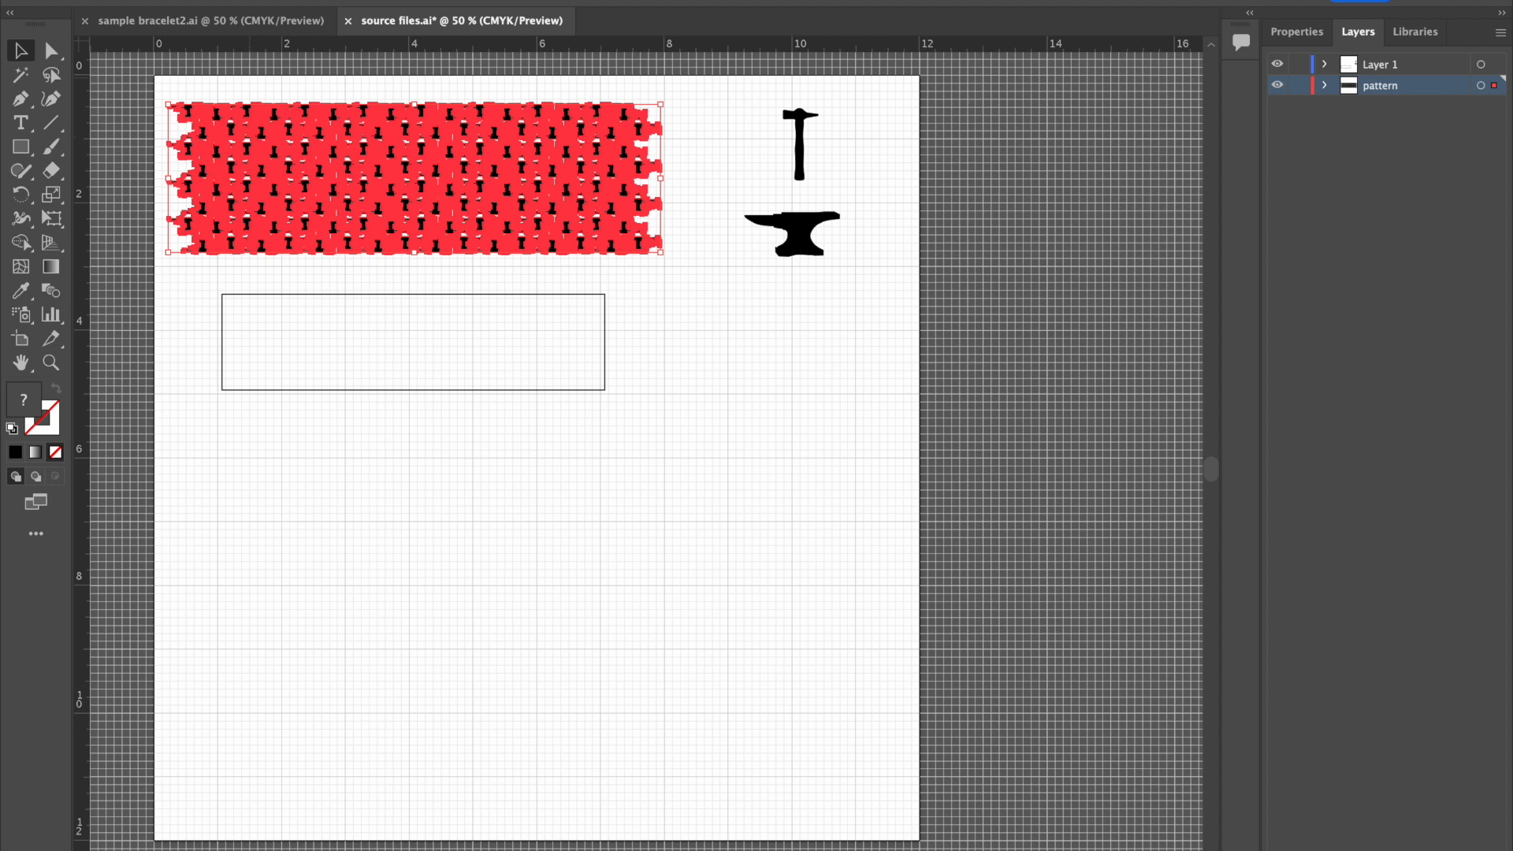
left_click(240, 0)
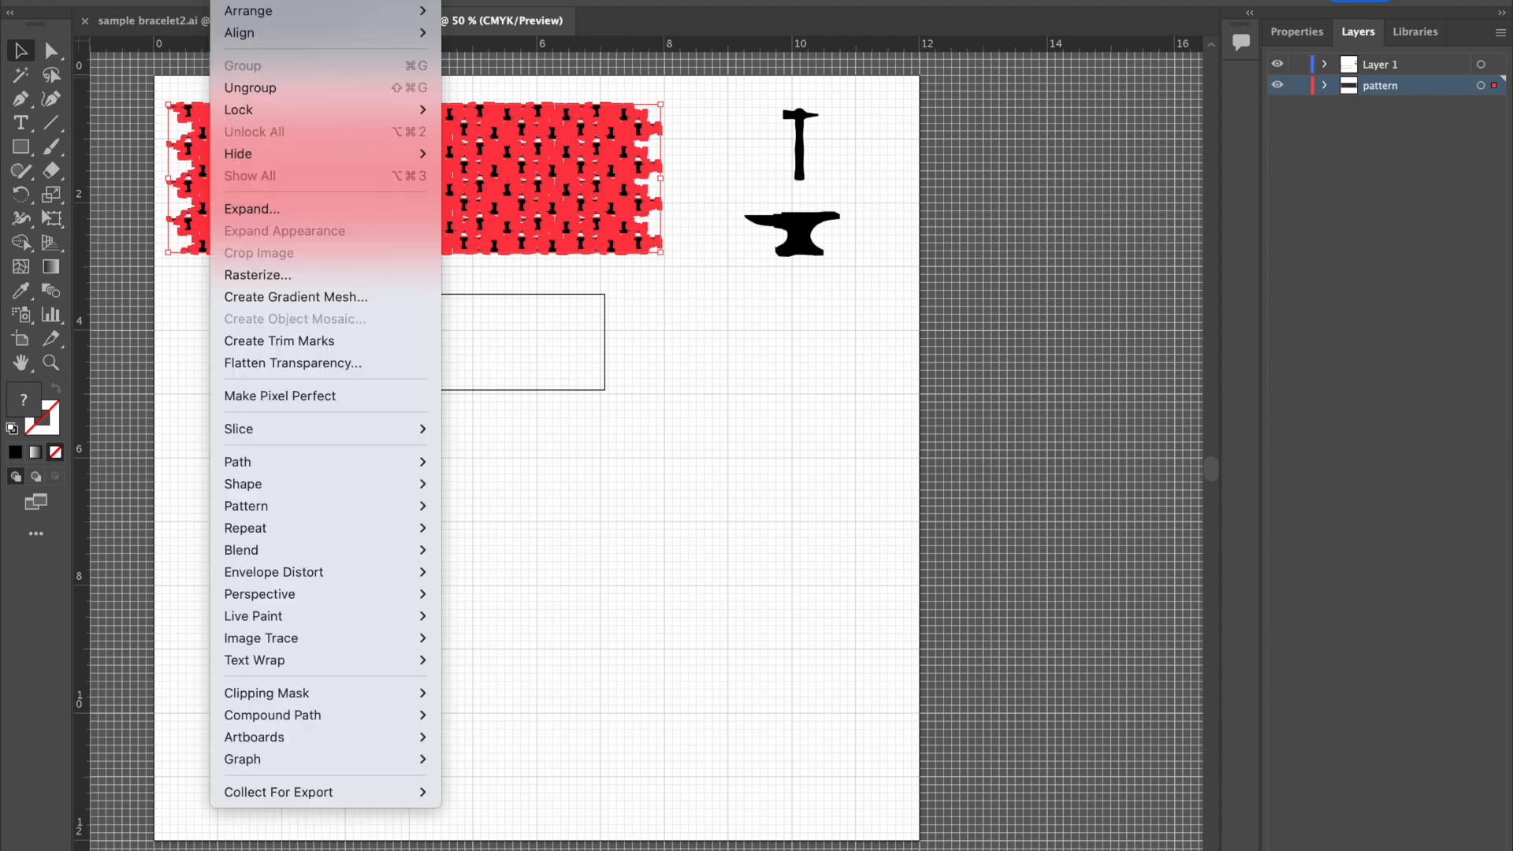
mouse_move(260, 4)
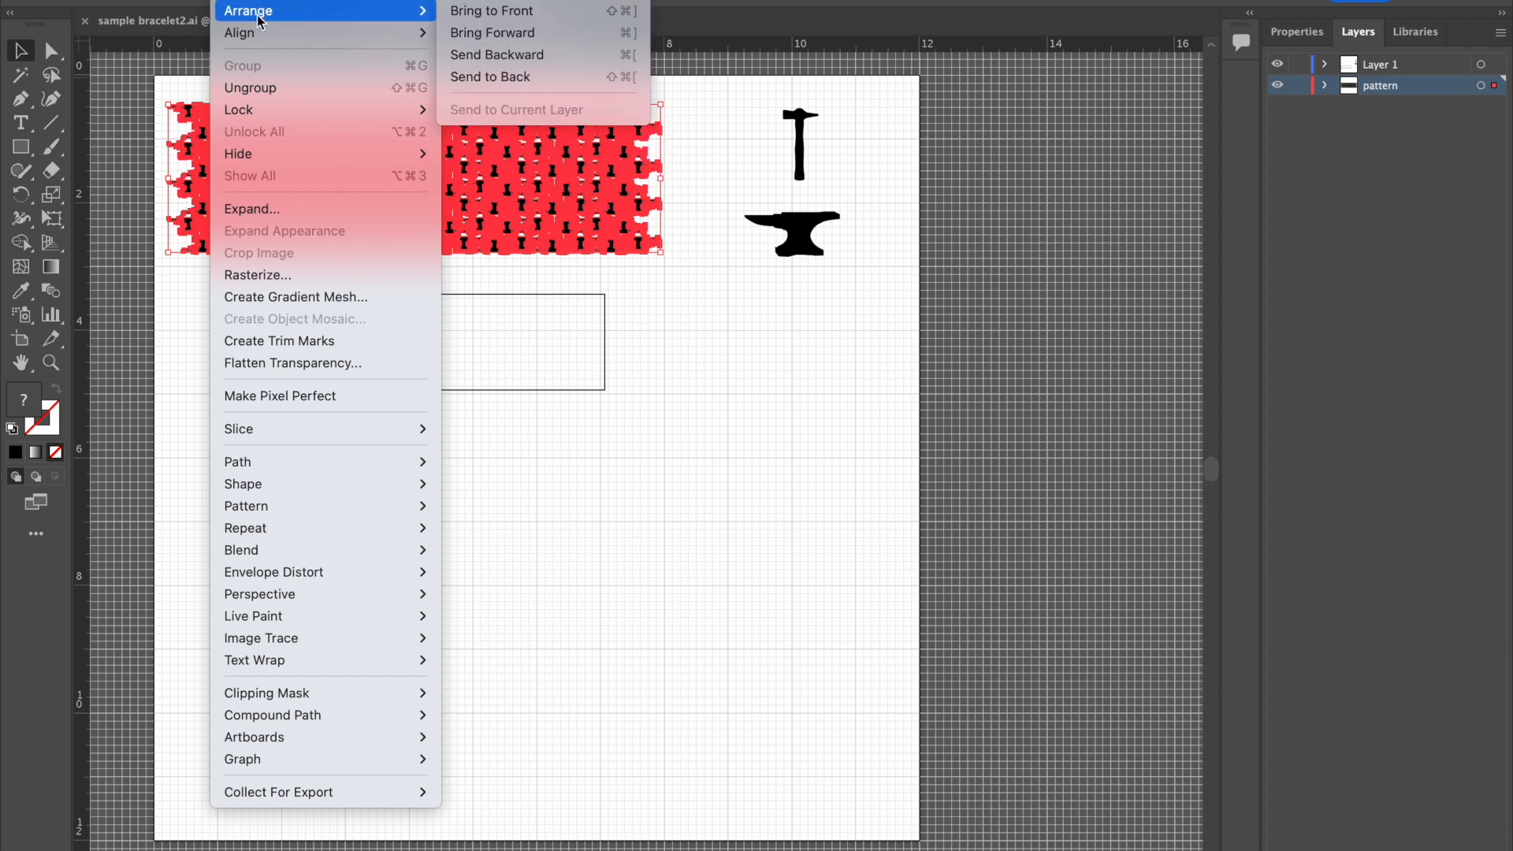
mouse_move(261, 33)
mouse_move(321, 622)
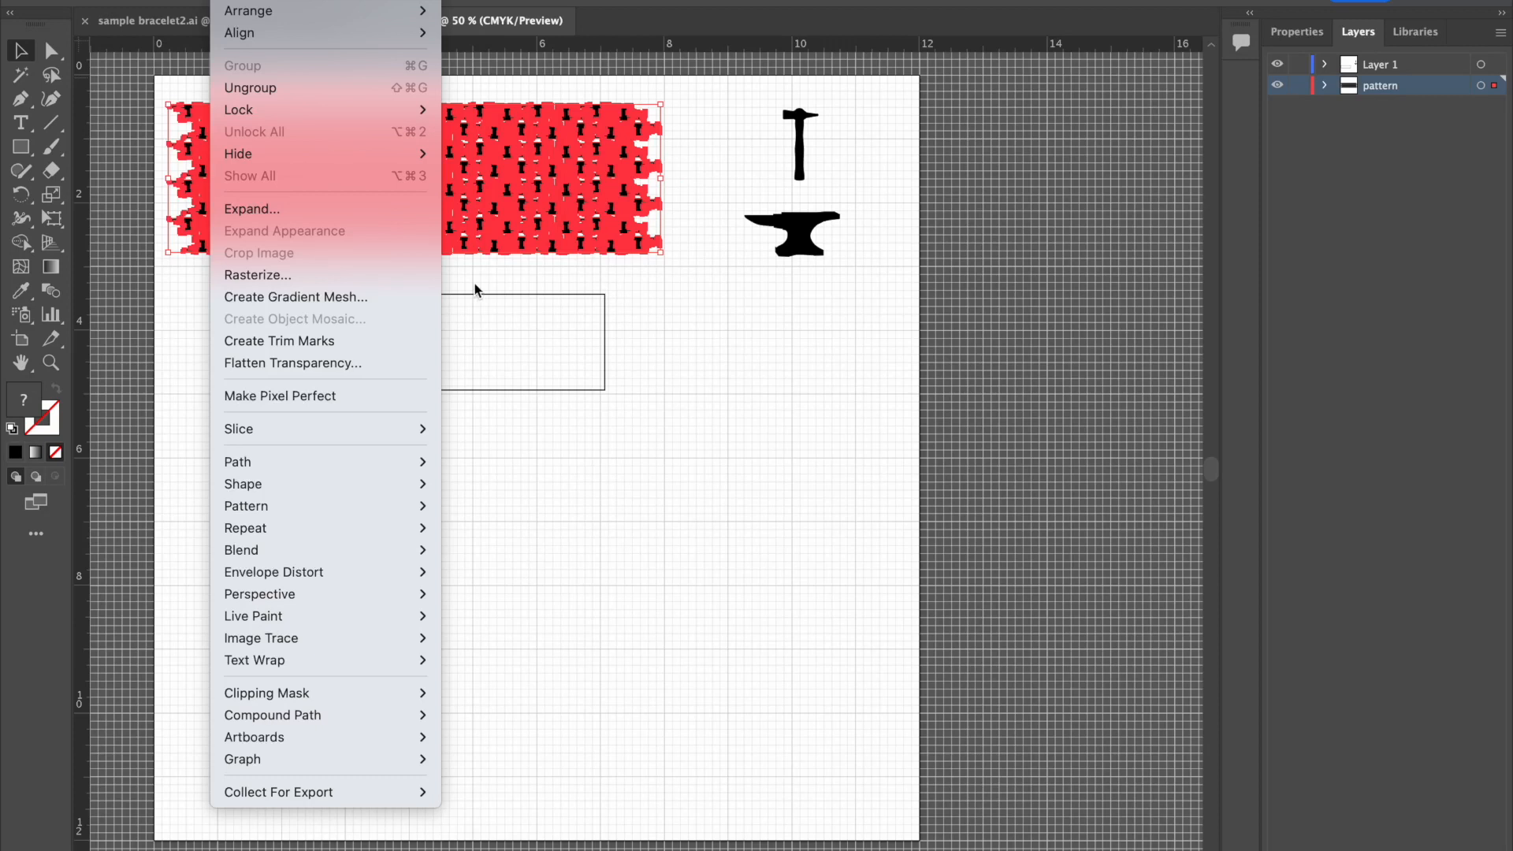
left_click(675, 321)
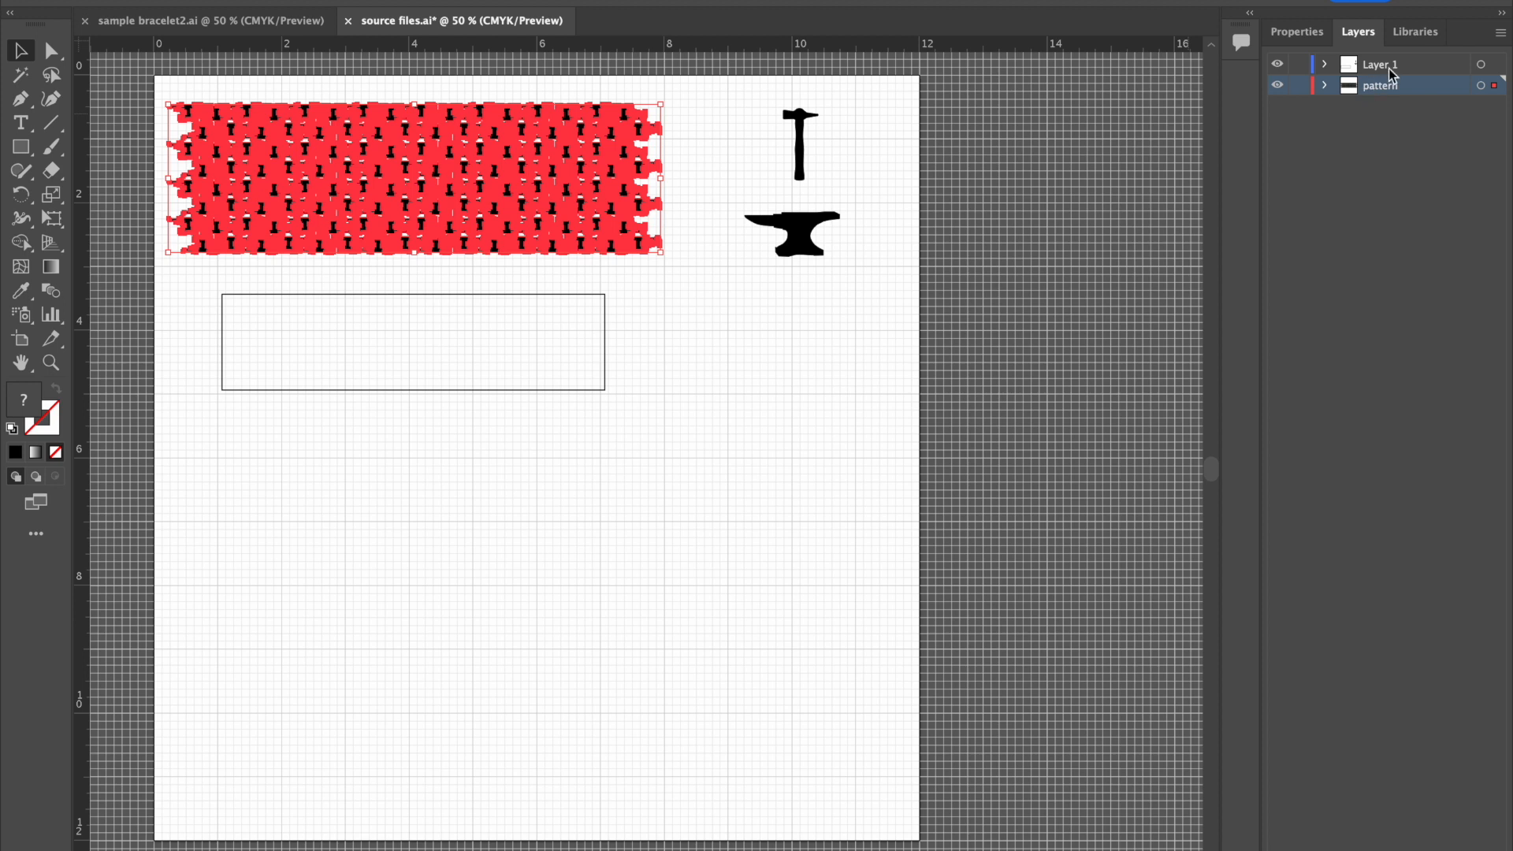
Step: Move the pattern group down over the empty rectangle and rotate it slightly clockwise so its rows slope
left_click_drag(354, 149, 358, 315)
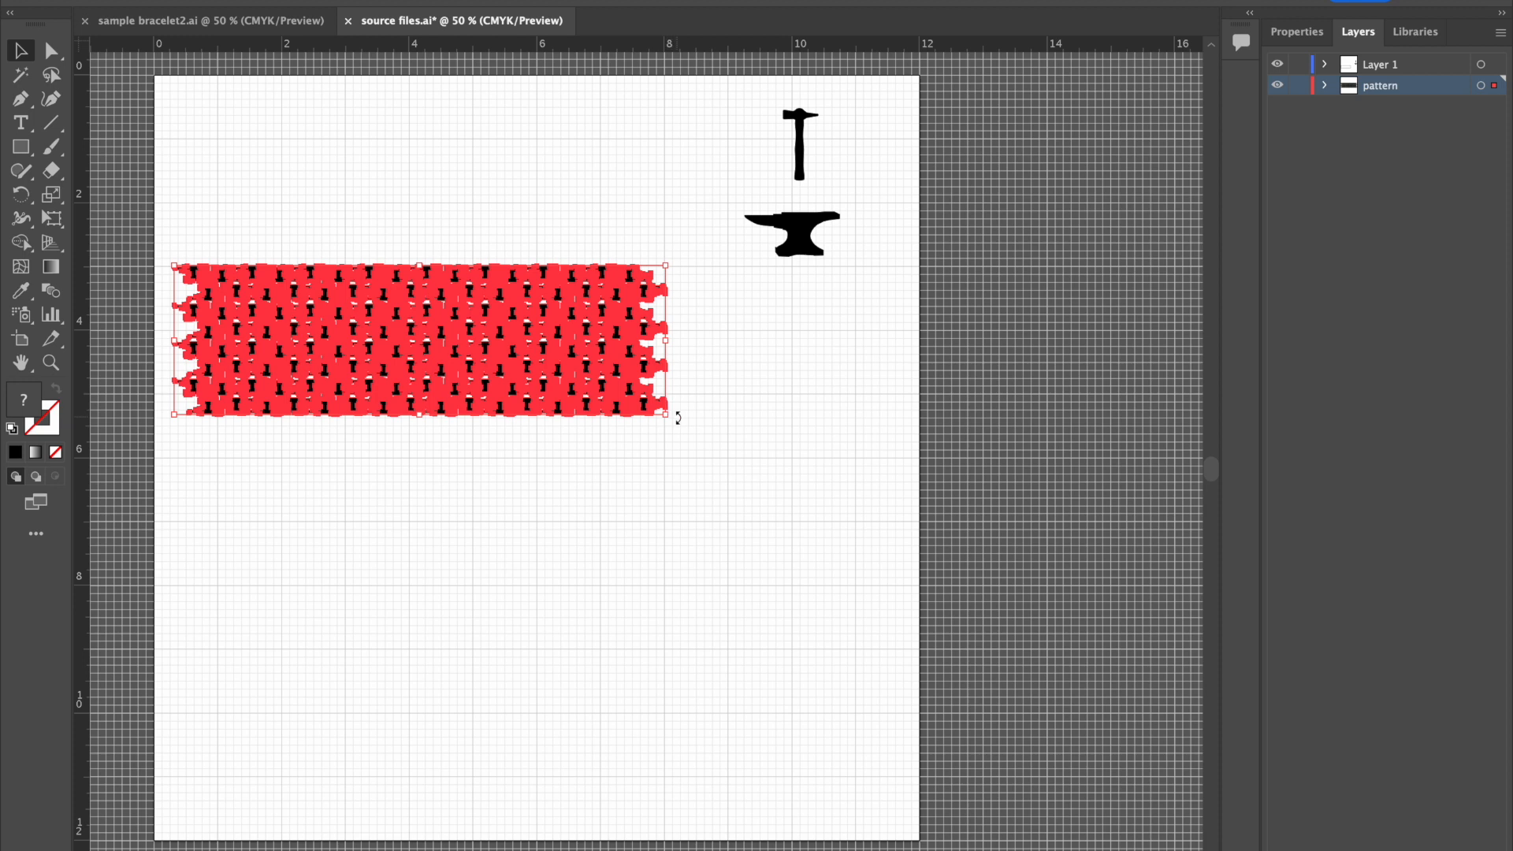
left_click_drag(678, 418, 681, 444)
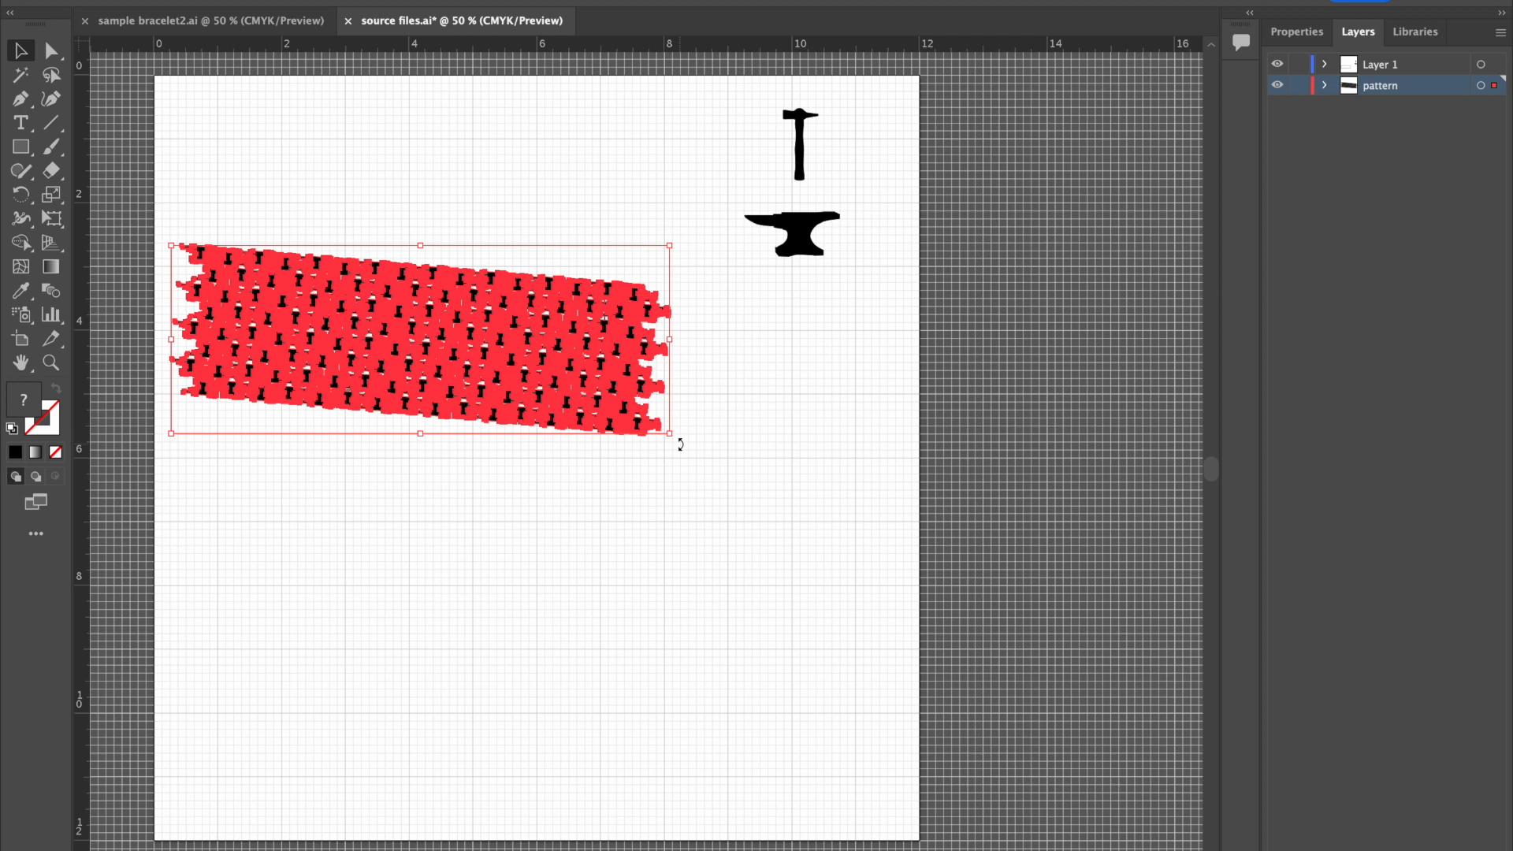
left_click(601, 547)
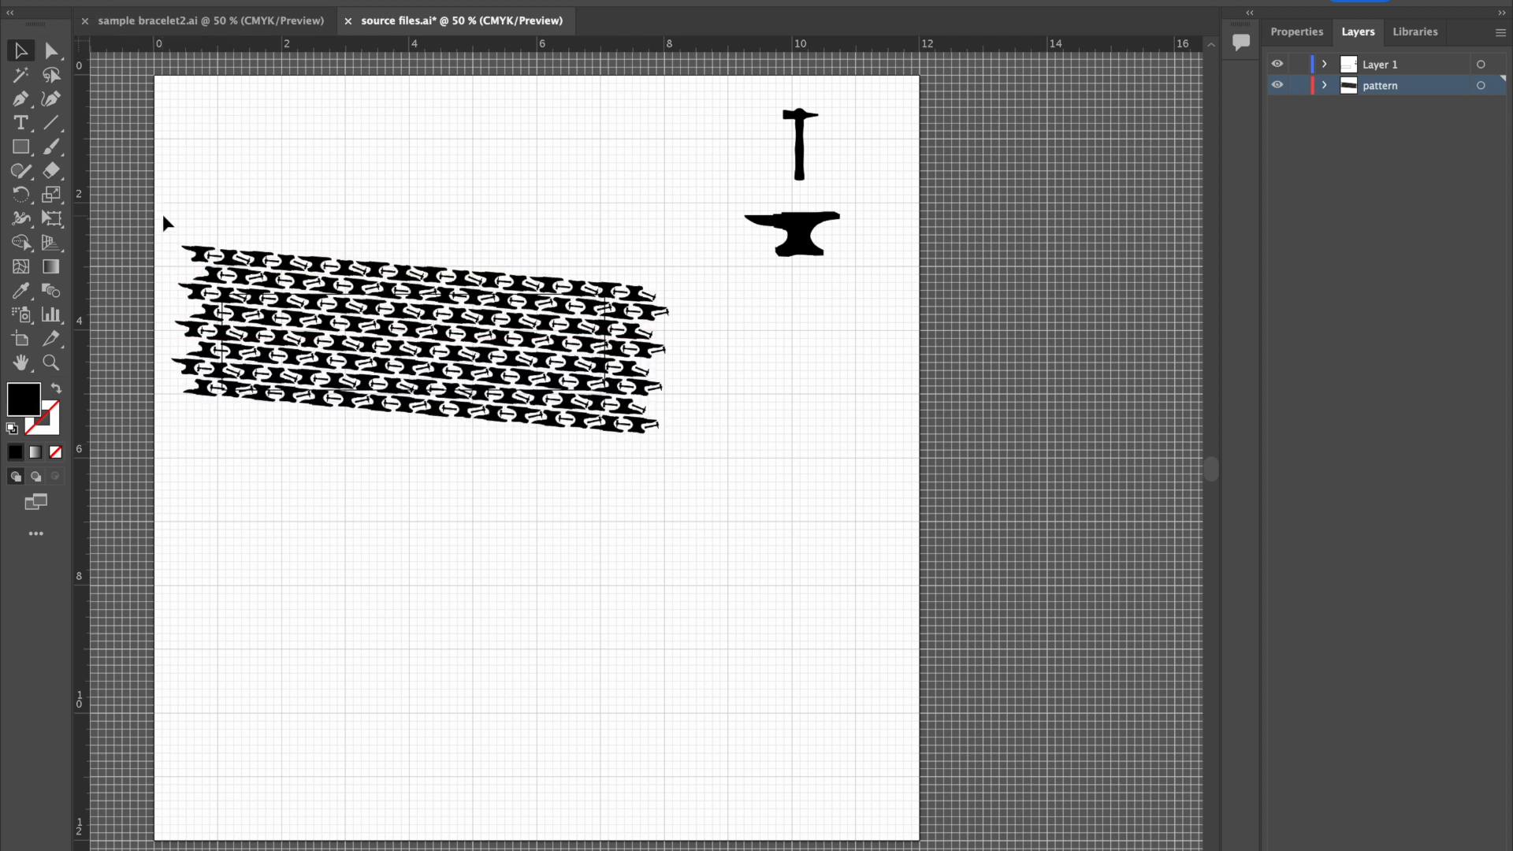
Step: Make a clipping mask from the tilted pattern and the rectangle outline together
left_click_drag(162, 215, 692, 481)
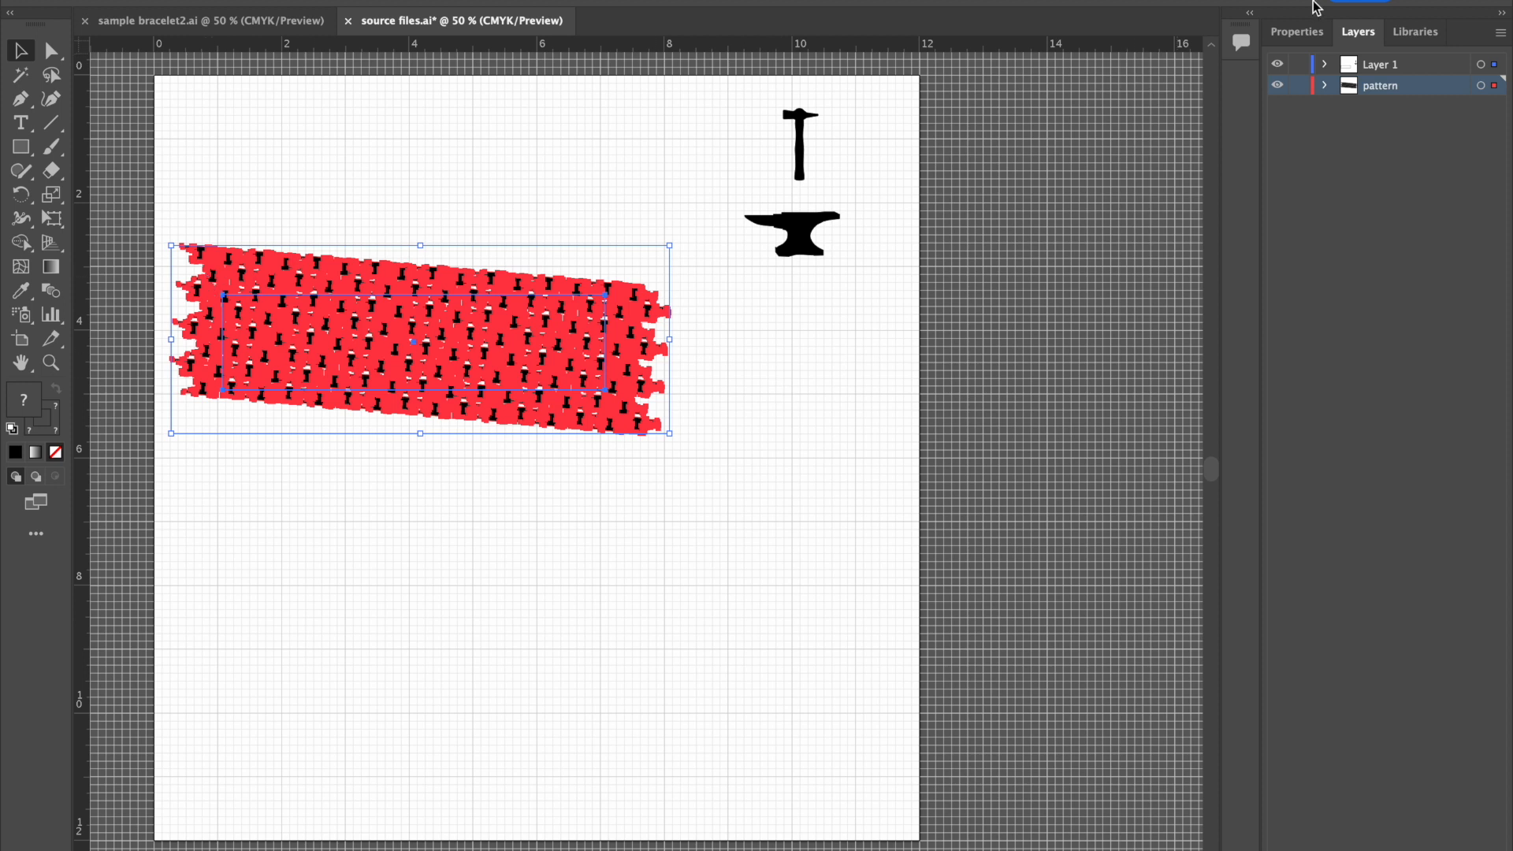
left_click(1297, 33)
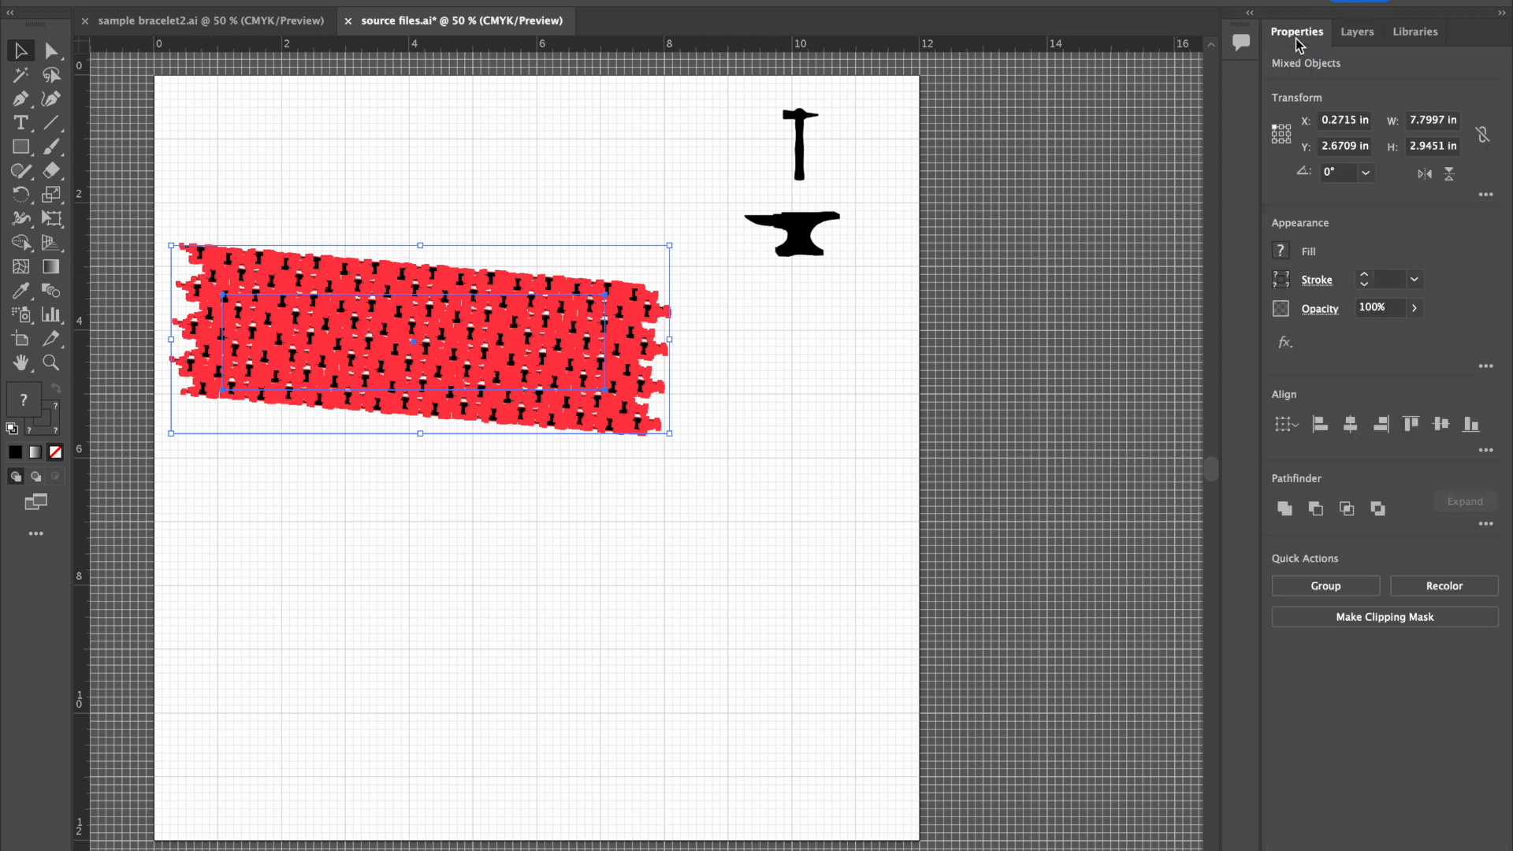
left_click(1388, 618)
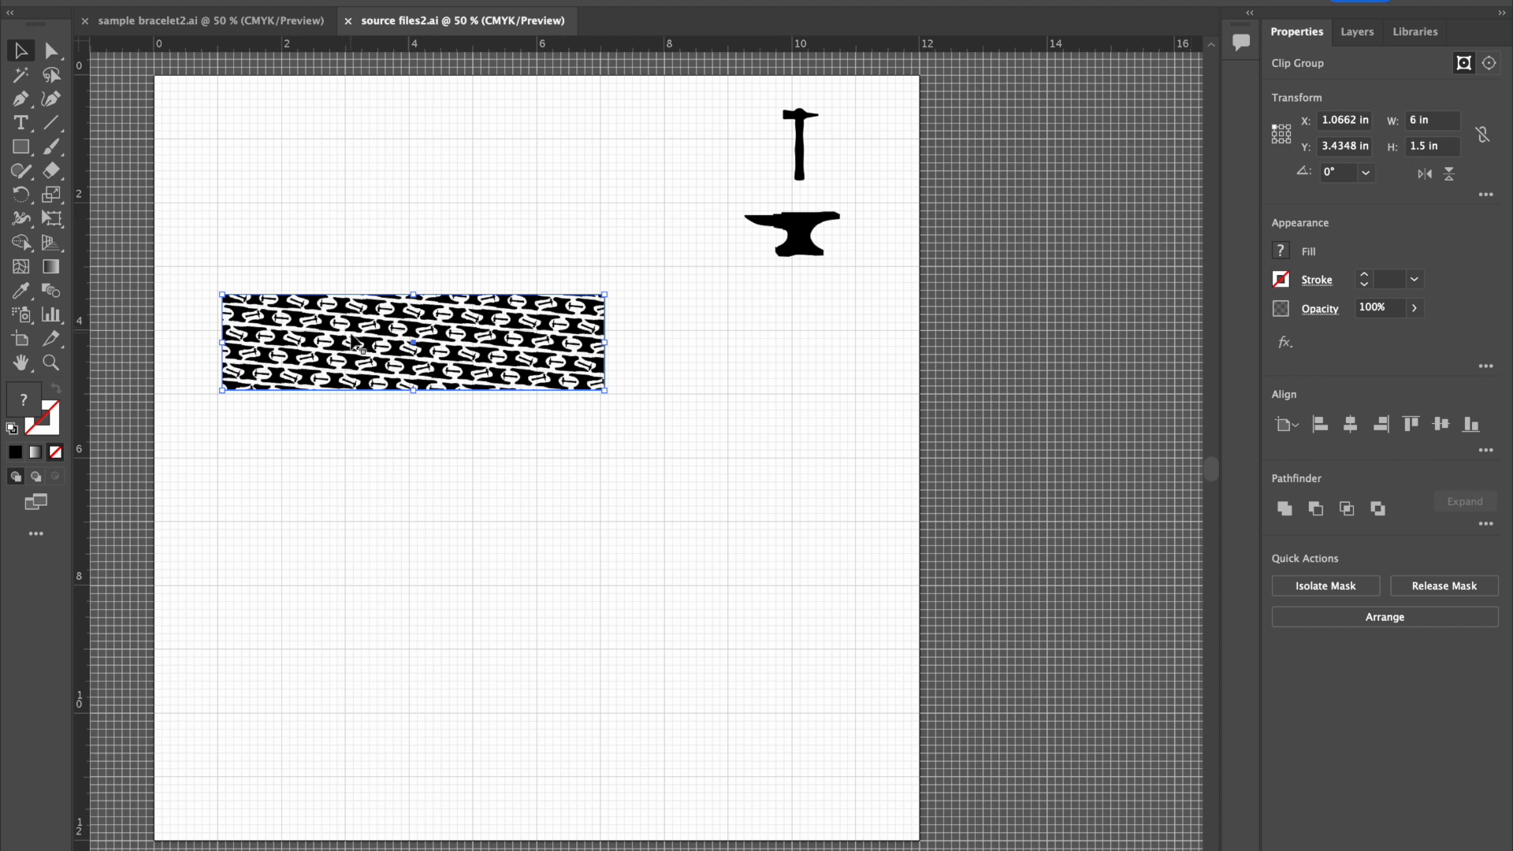
Step: Copy the clipped pattern and paste it onto the pattern layer of the sample bracelet2 document
left_click(185, 1)
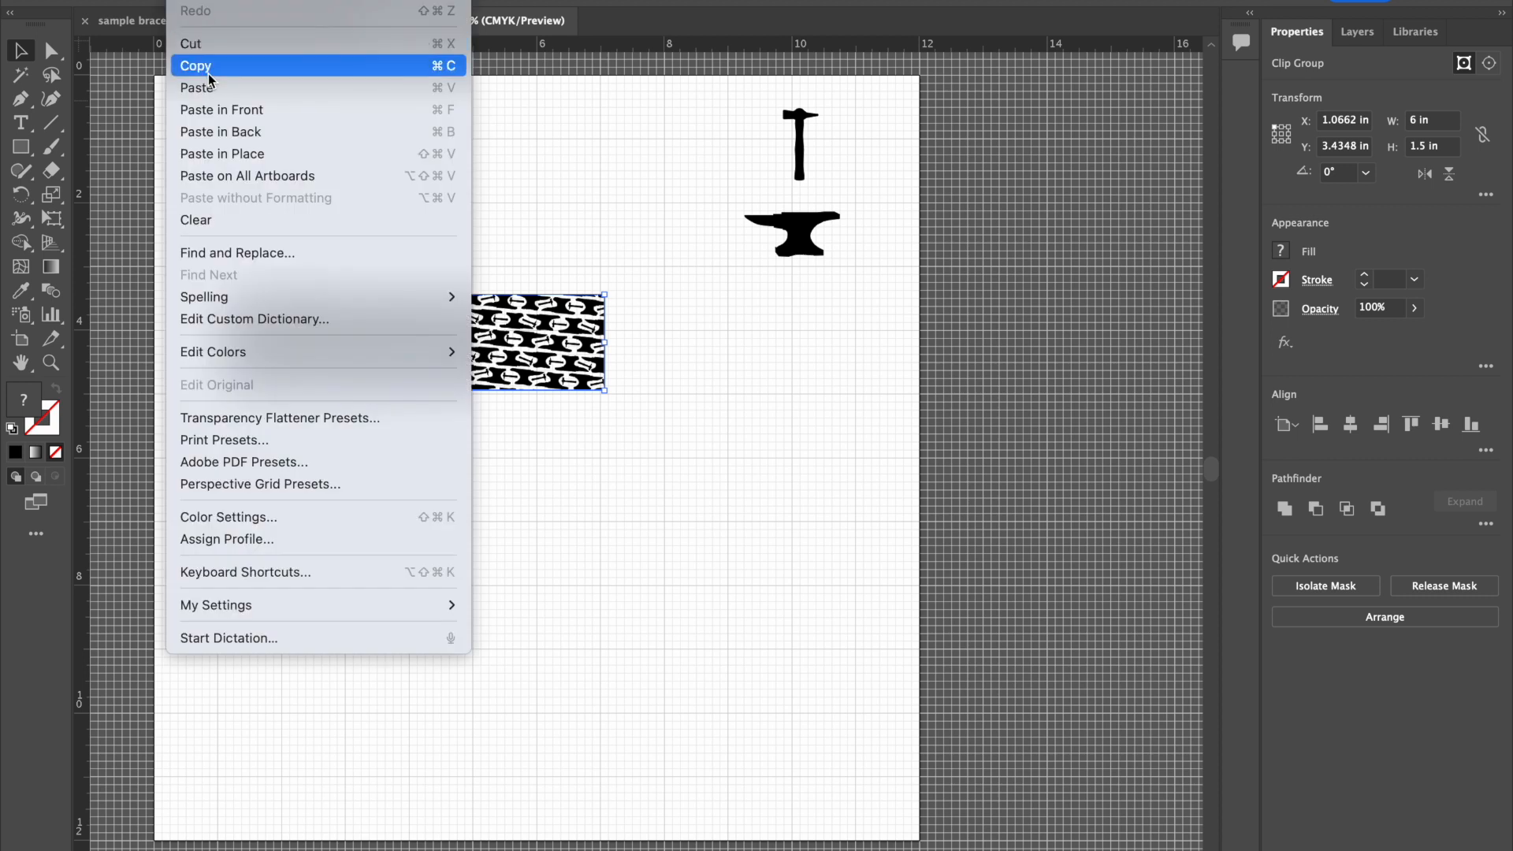
left_click(186, 64)
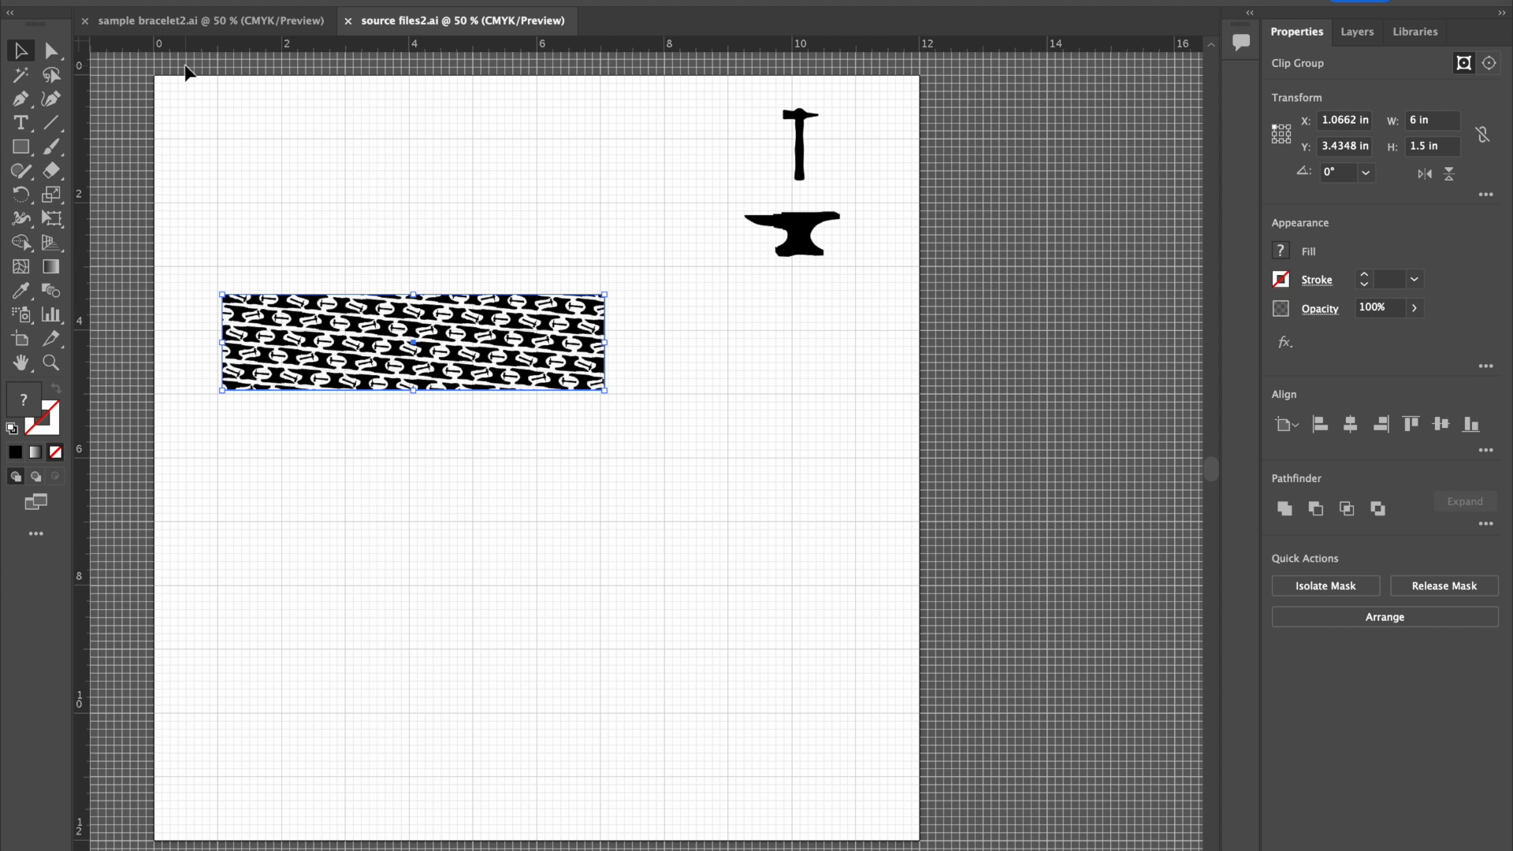
left_click(182, 22)
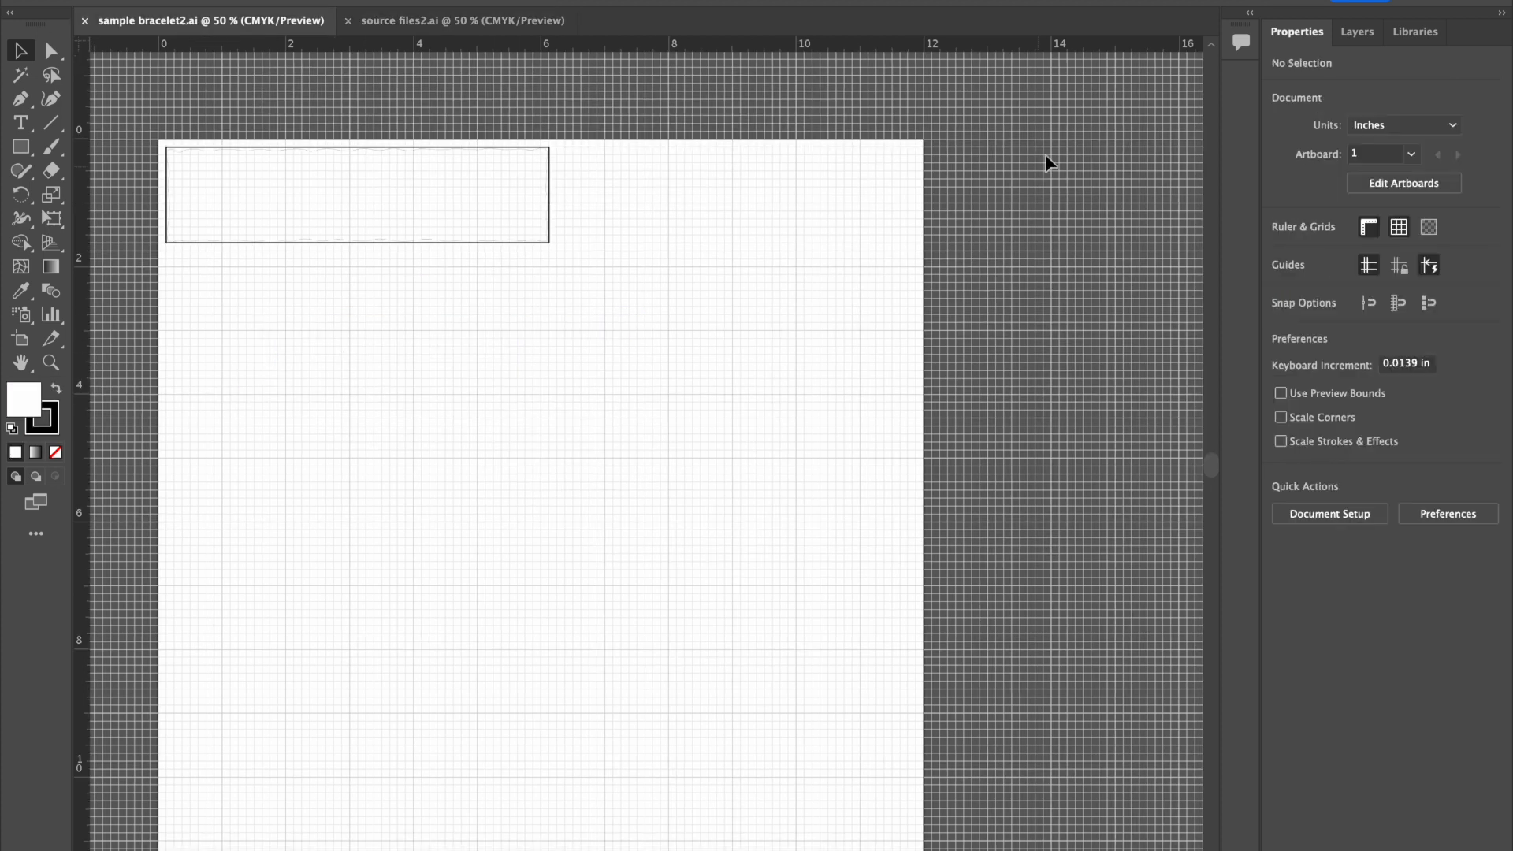
left_click(1359, 31)
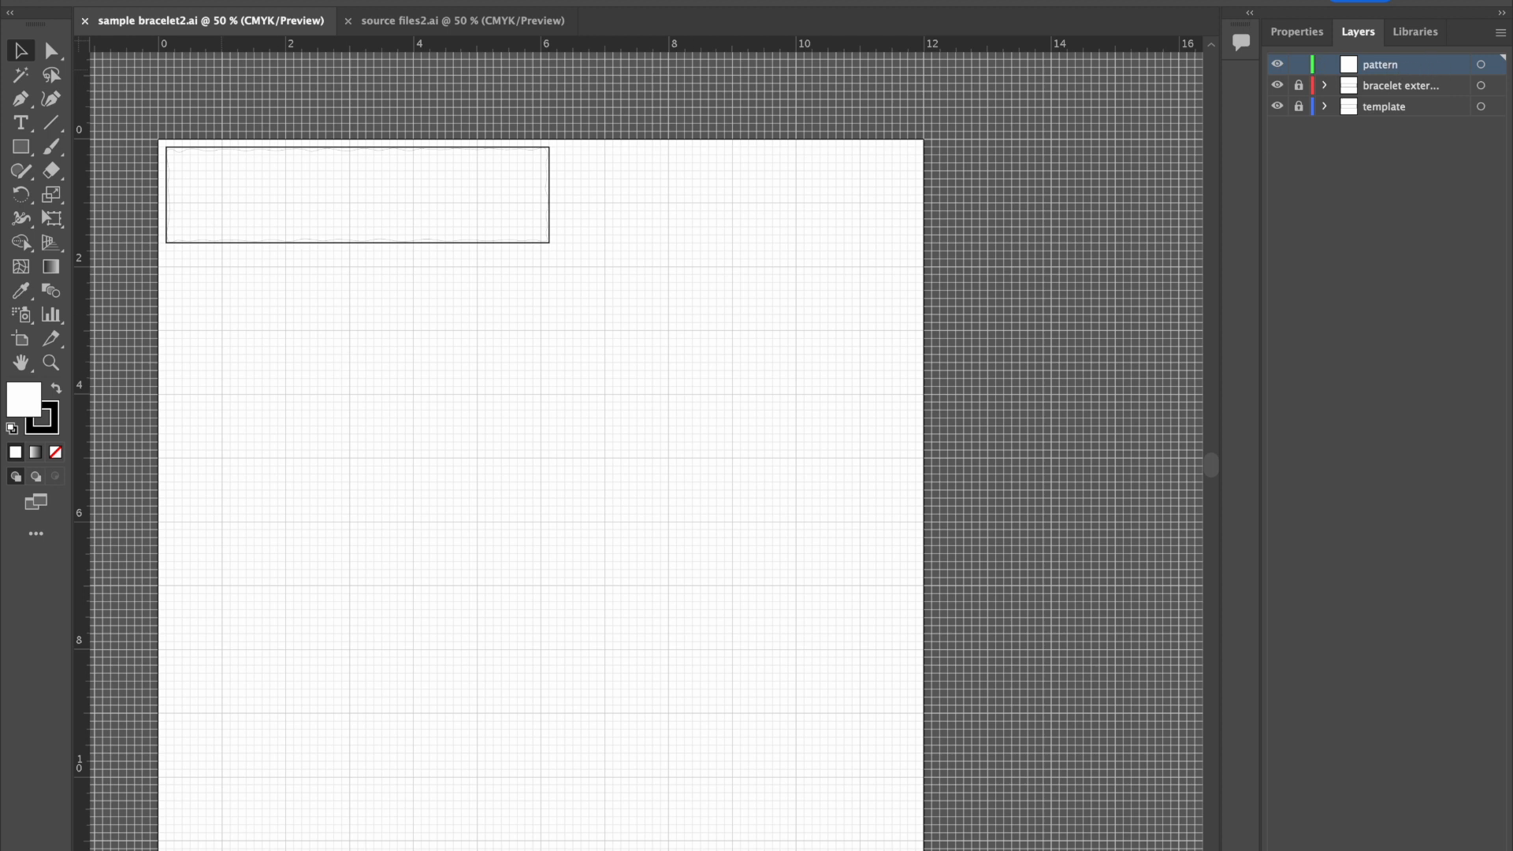
left_click(186, 0)
left_click(208, 93)
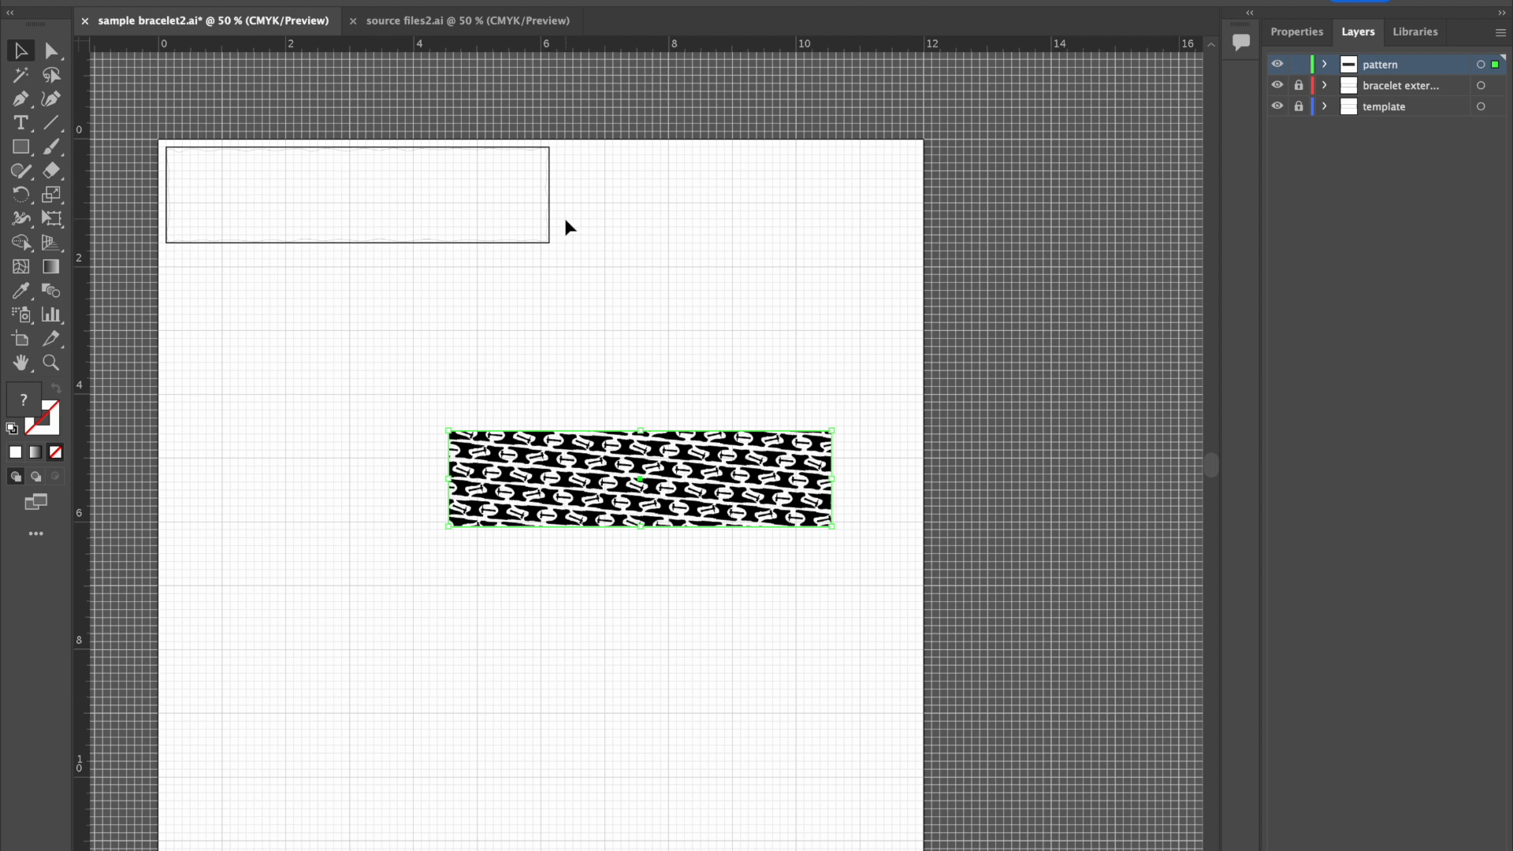
Step: Move the pasted pattern onto the bracelet outline and set its position to X 0.125 in and Y 0.125 in
left_click_drag(626, 494, 297, 217)
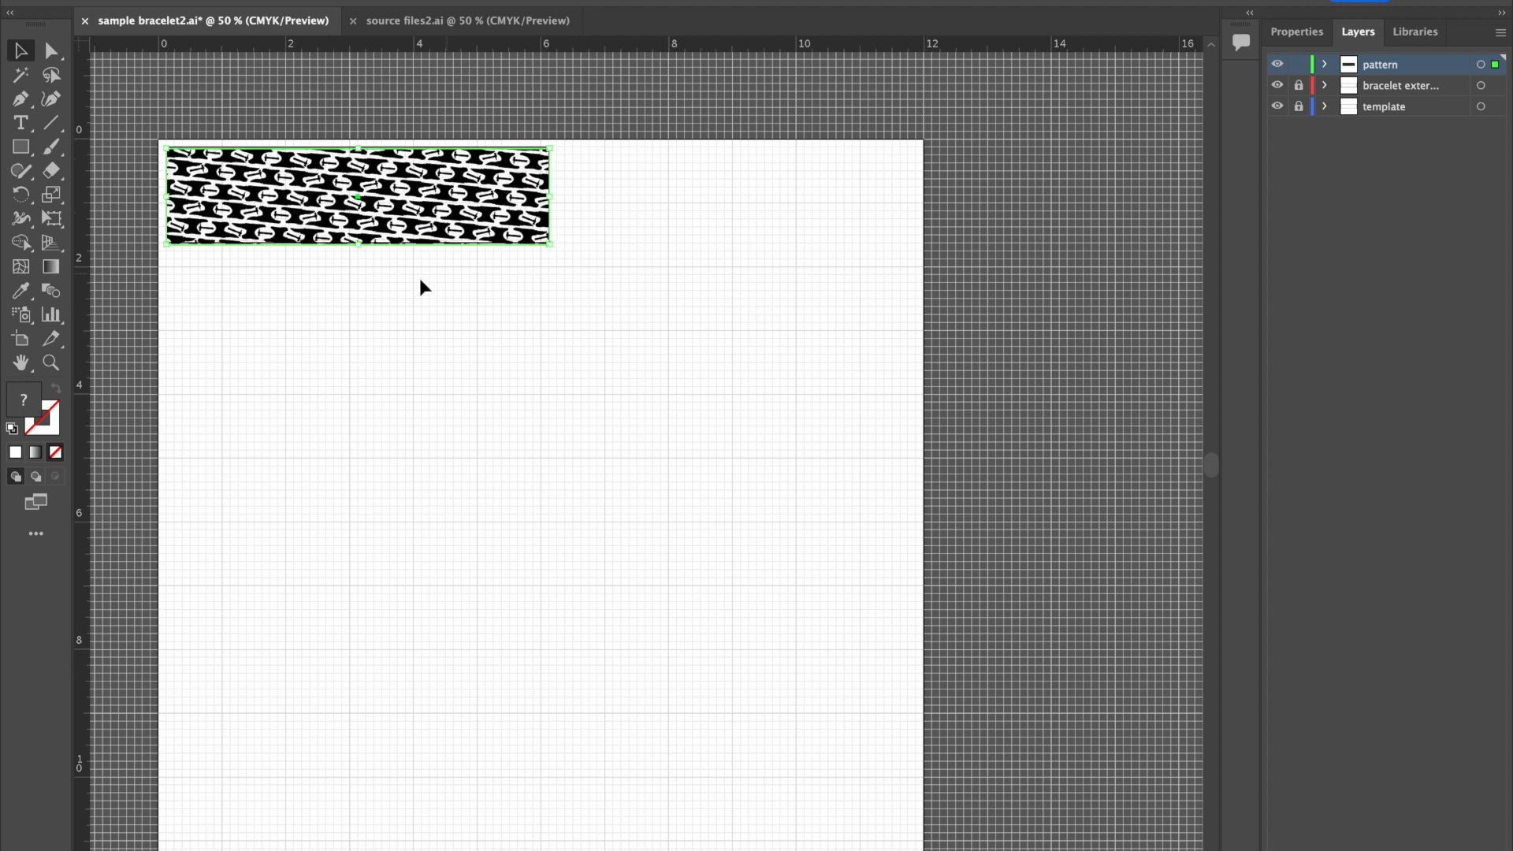
left_click(1302, 36)
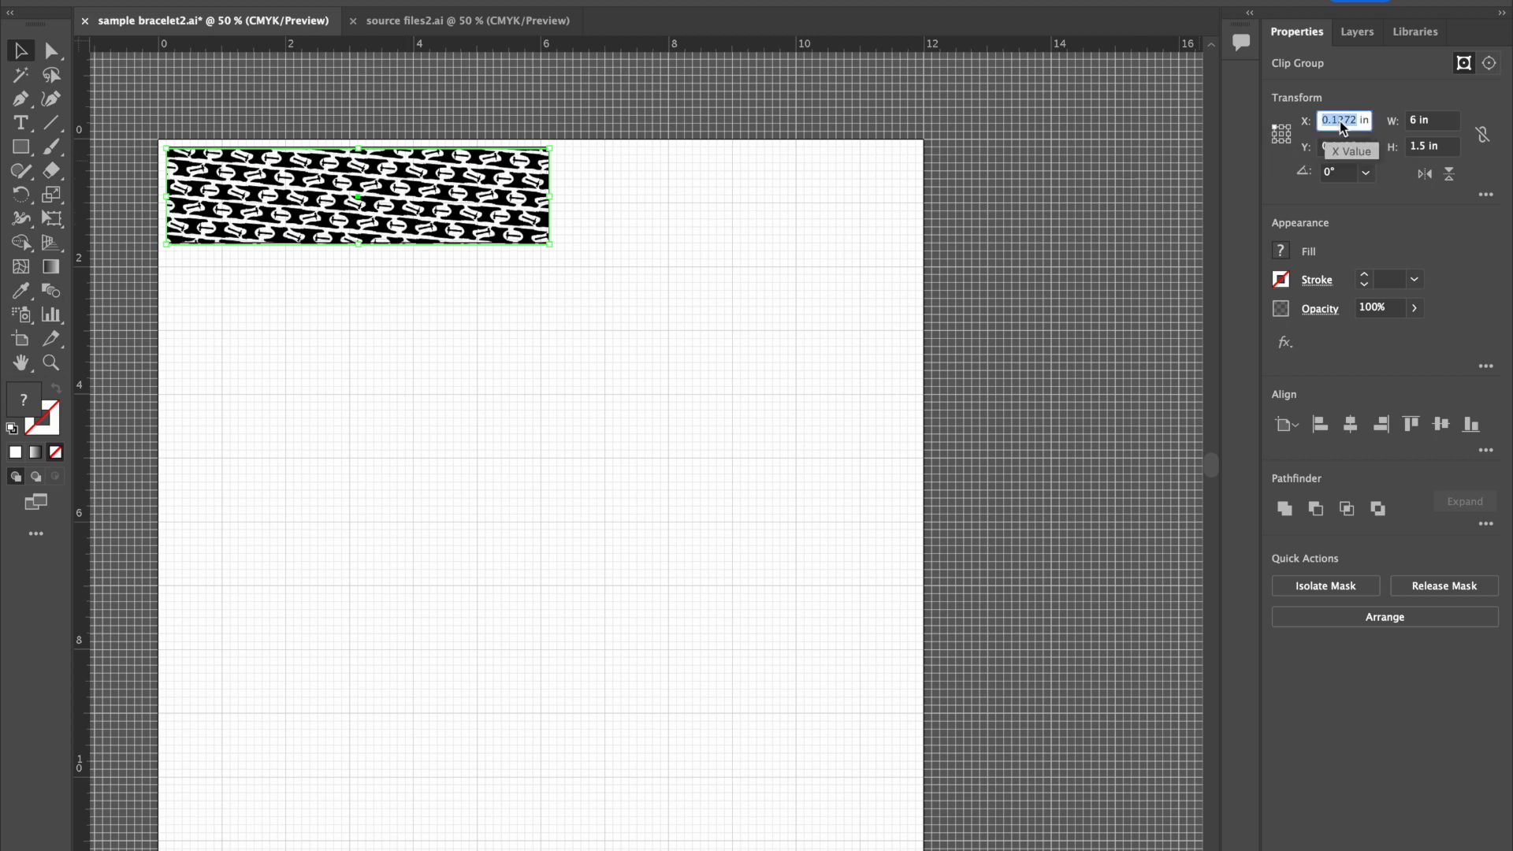
type(".125")
key("Tab")
type(".125")
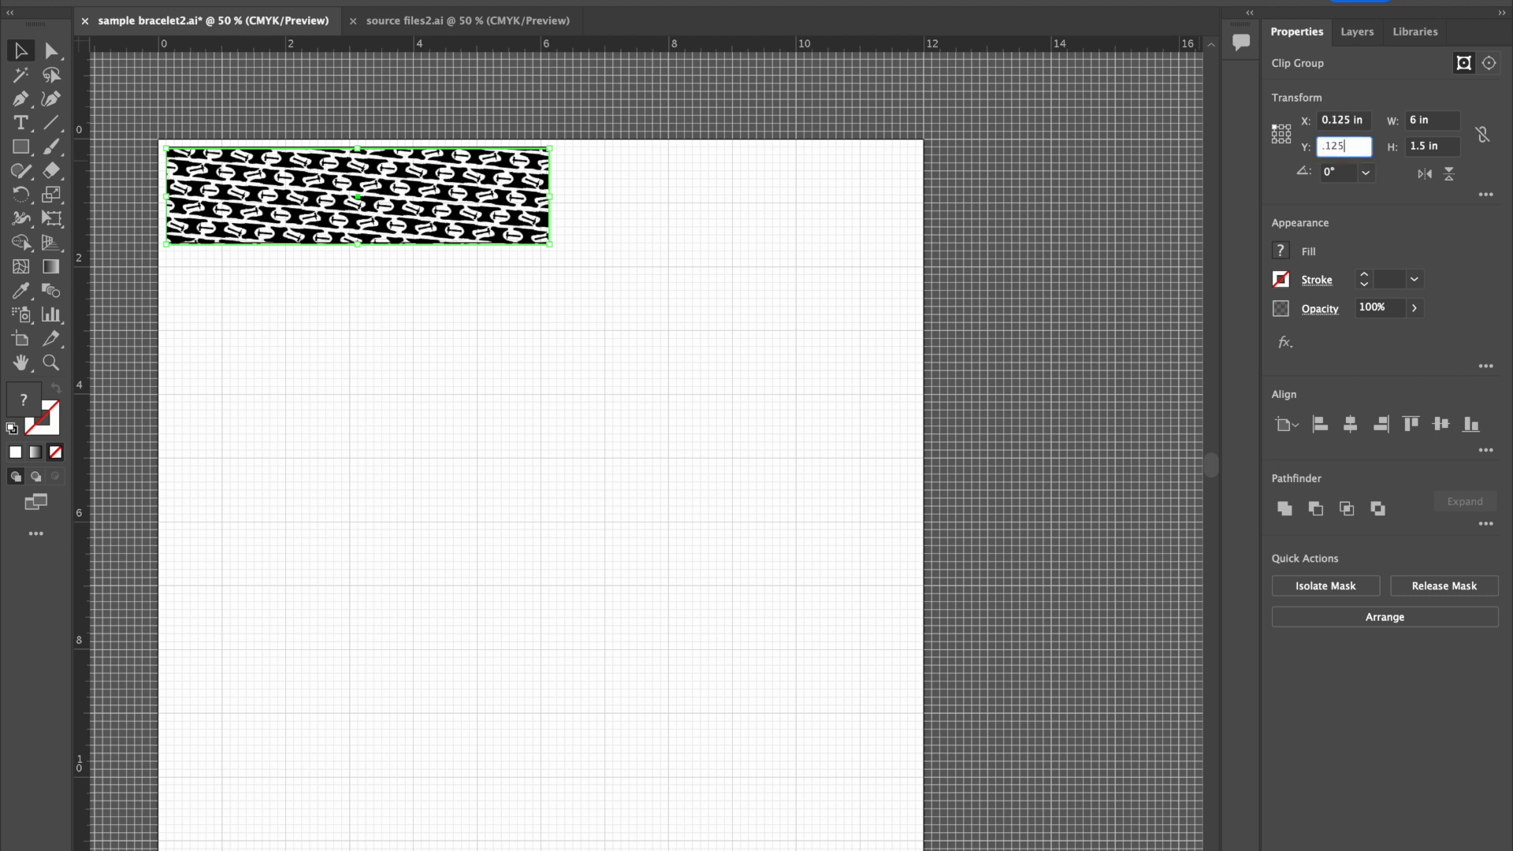
key("Return")
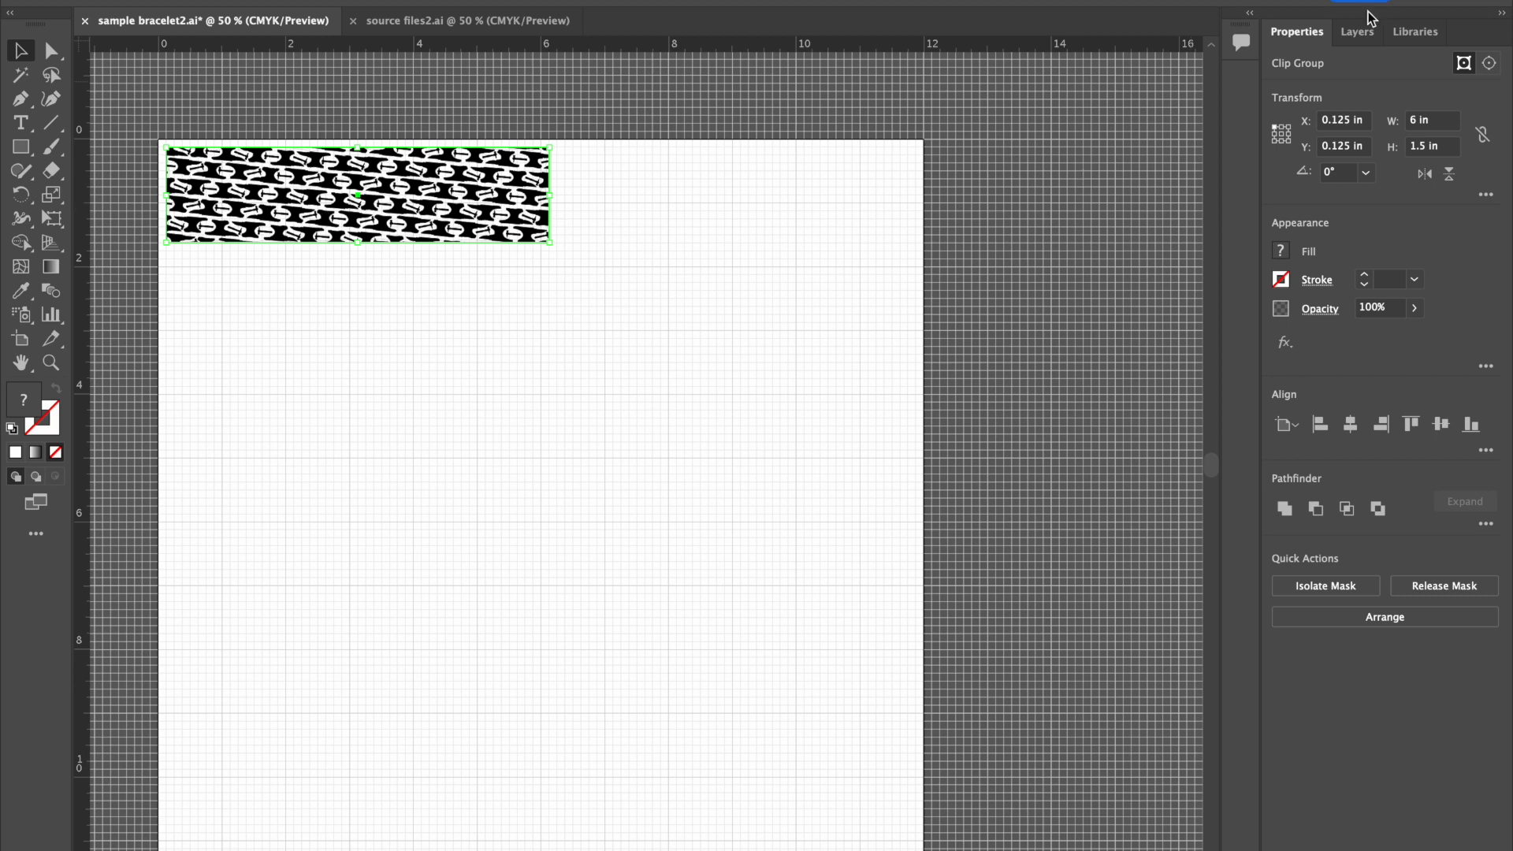
Step: Add two new layers above the pattern layer, naming the first anvil and the second hammers
left_click(1357, 31)
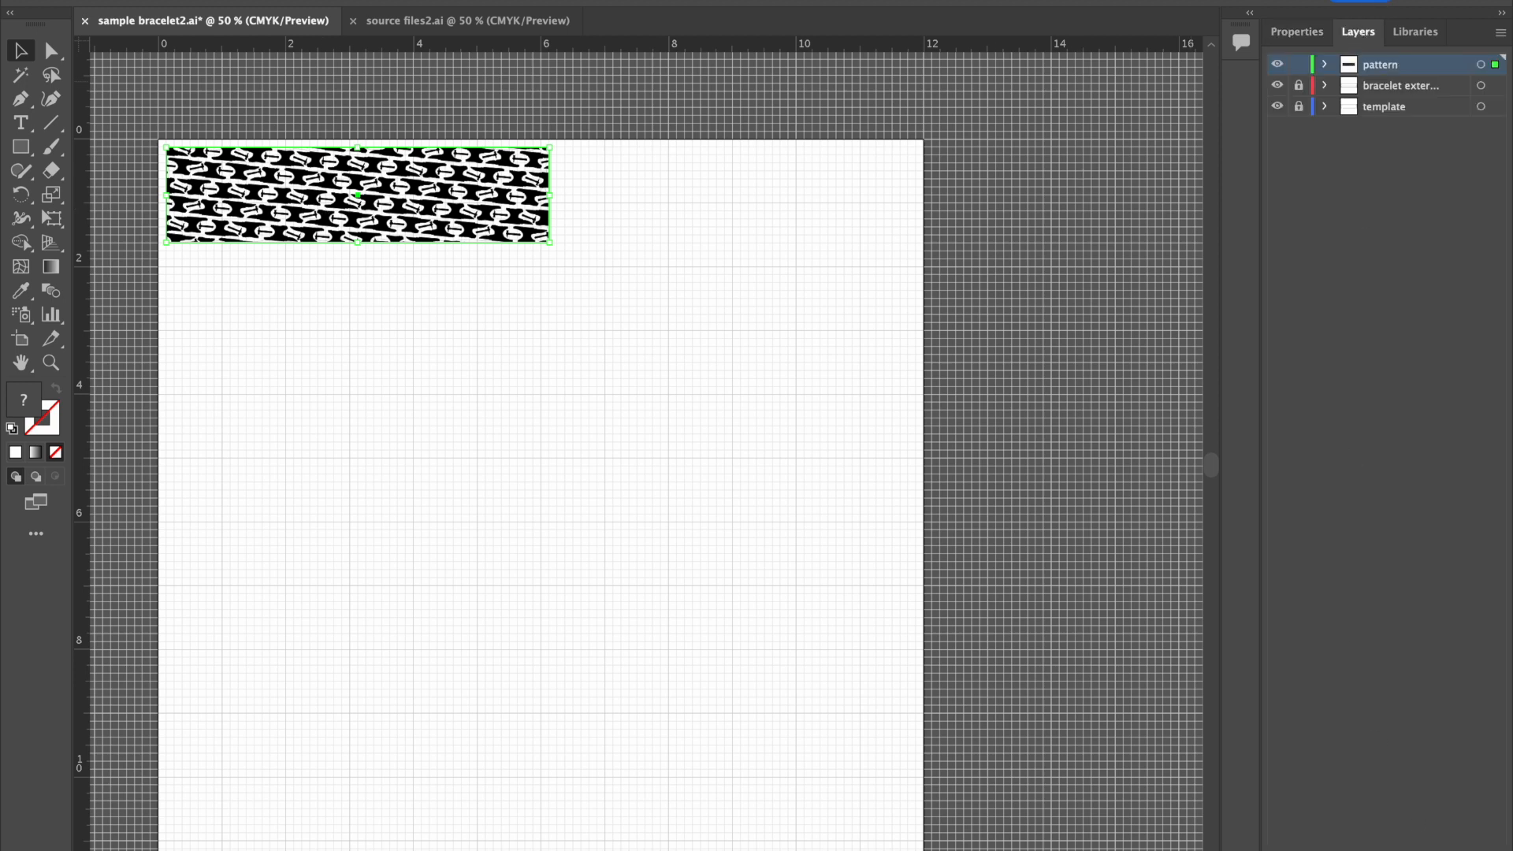
left_click(1472, 850)
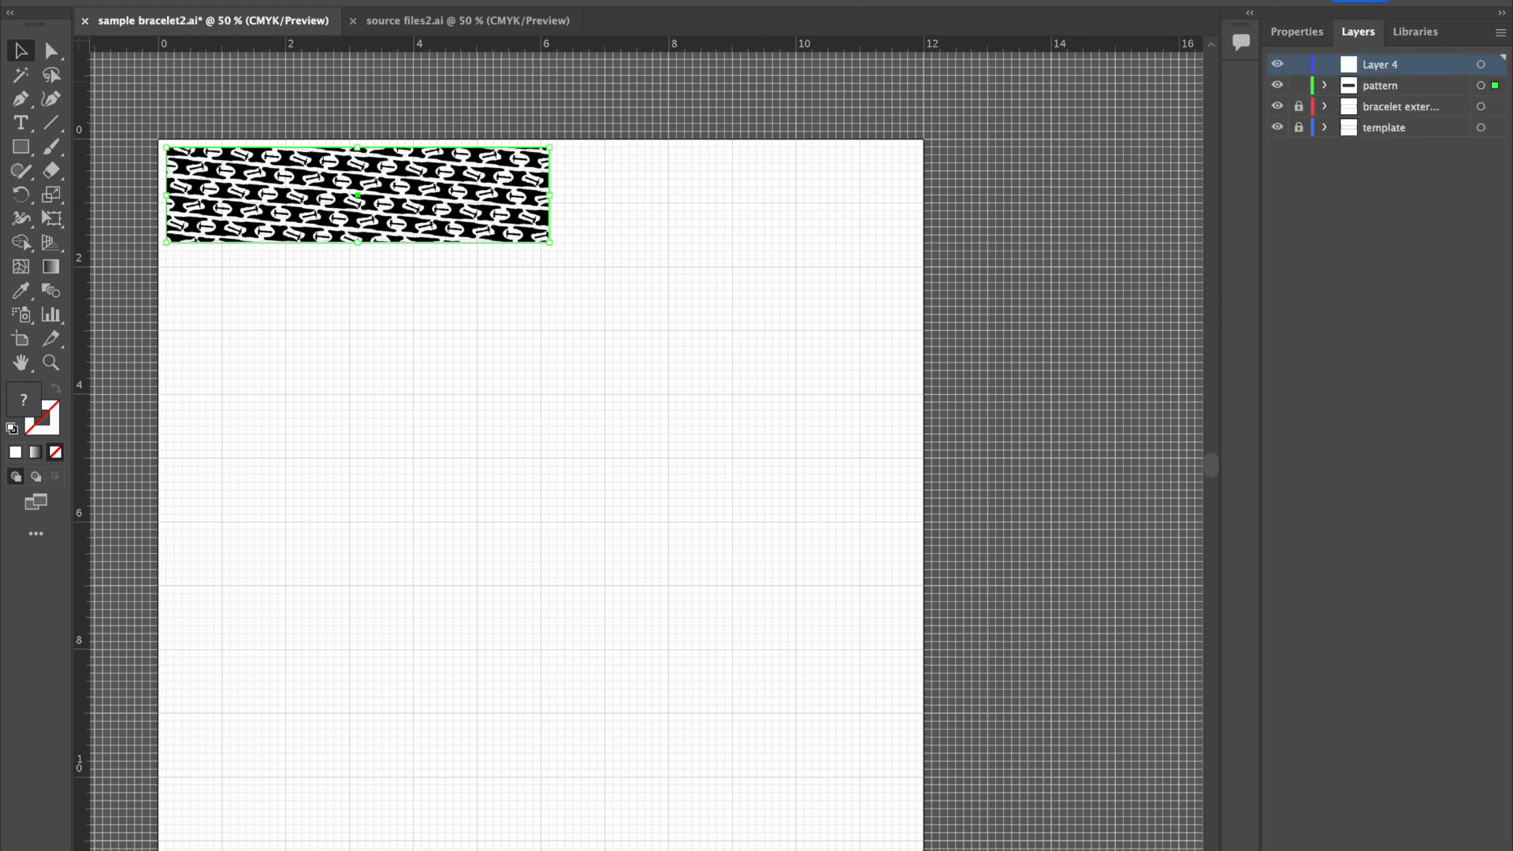
double_click(1378, 69)
type("anvil")
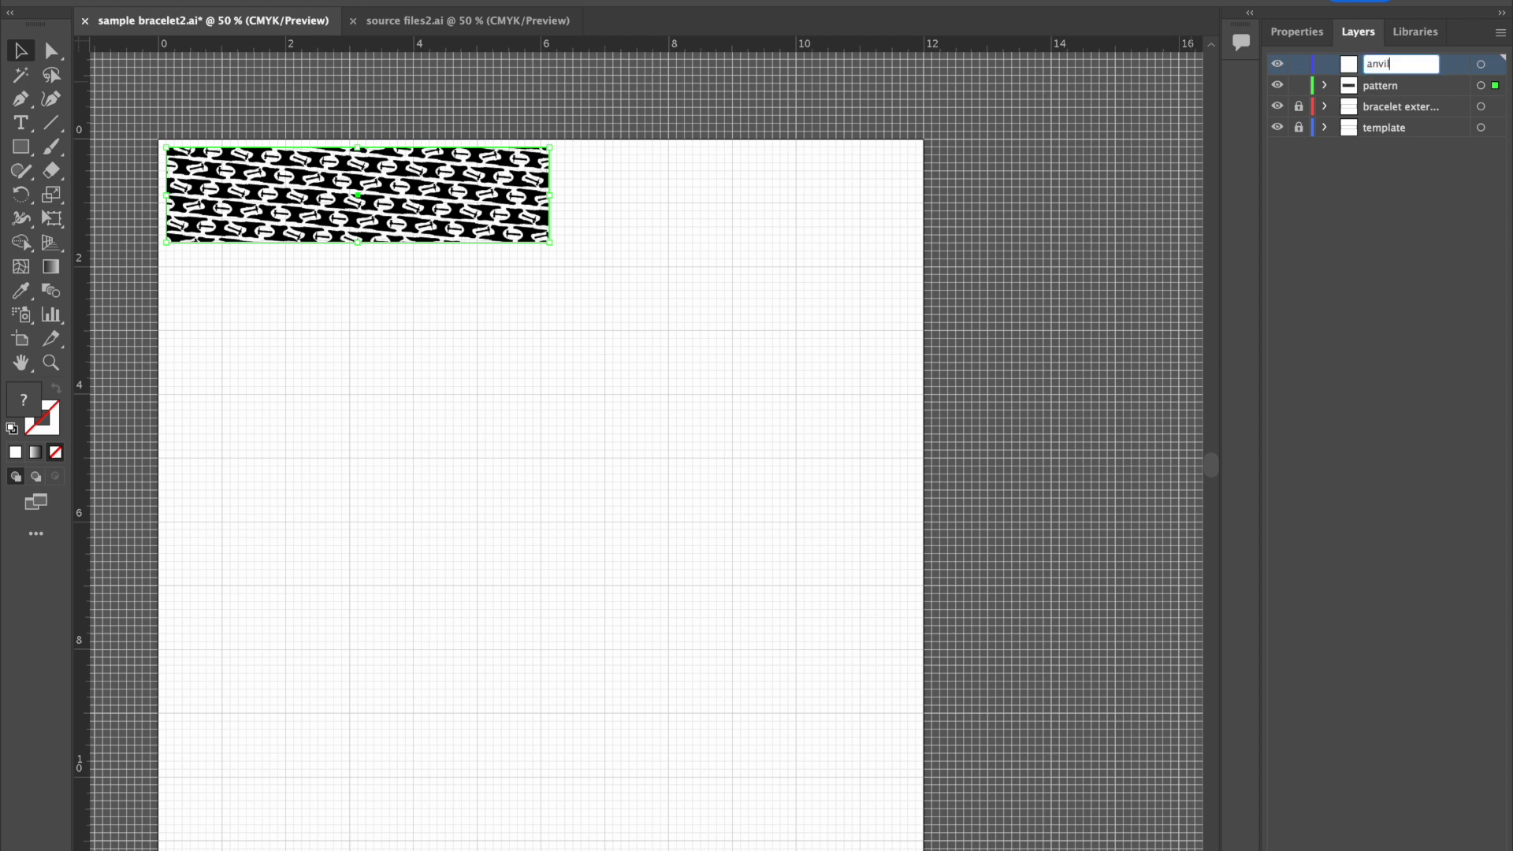
left_click(1472, 850)
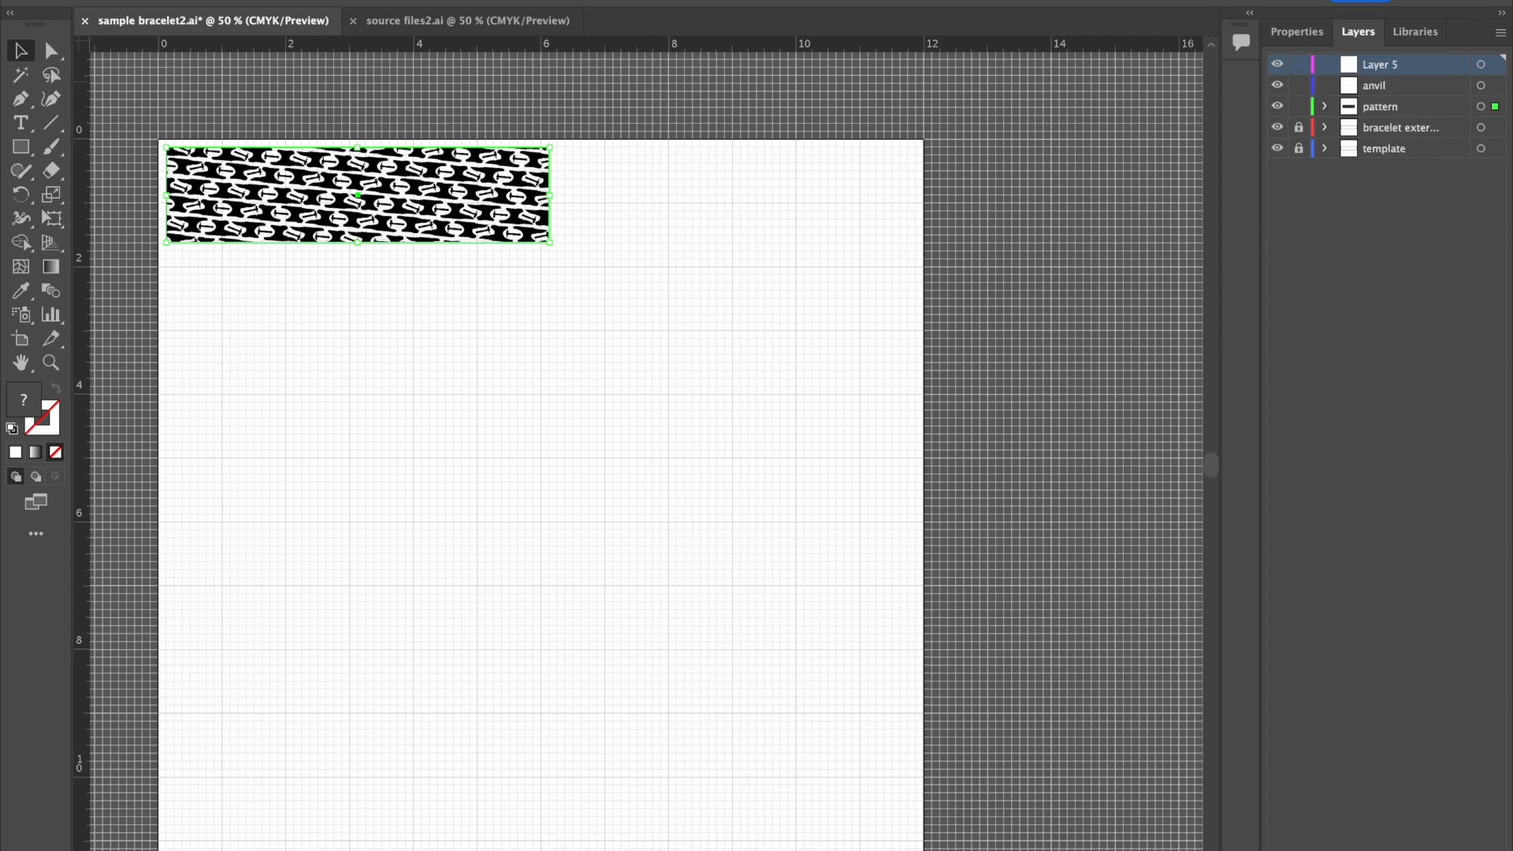
double_click(1383, 63)
type("hammers")
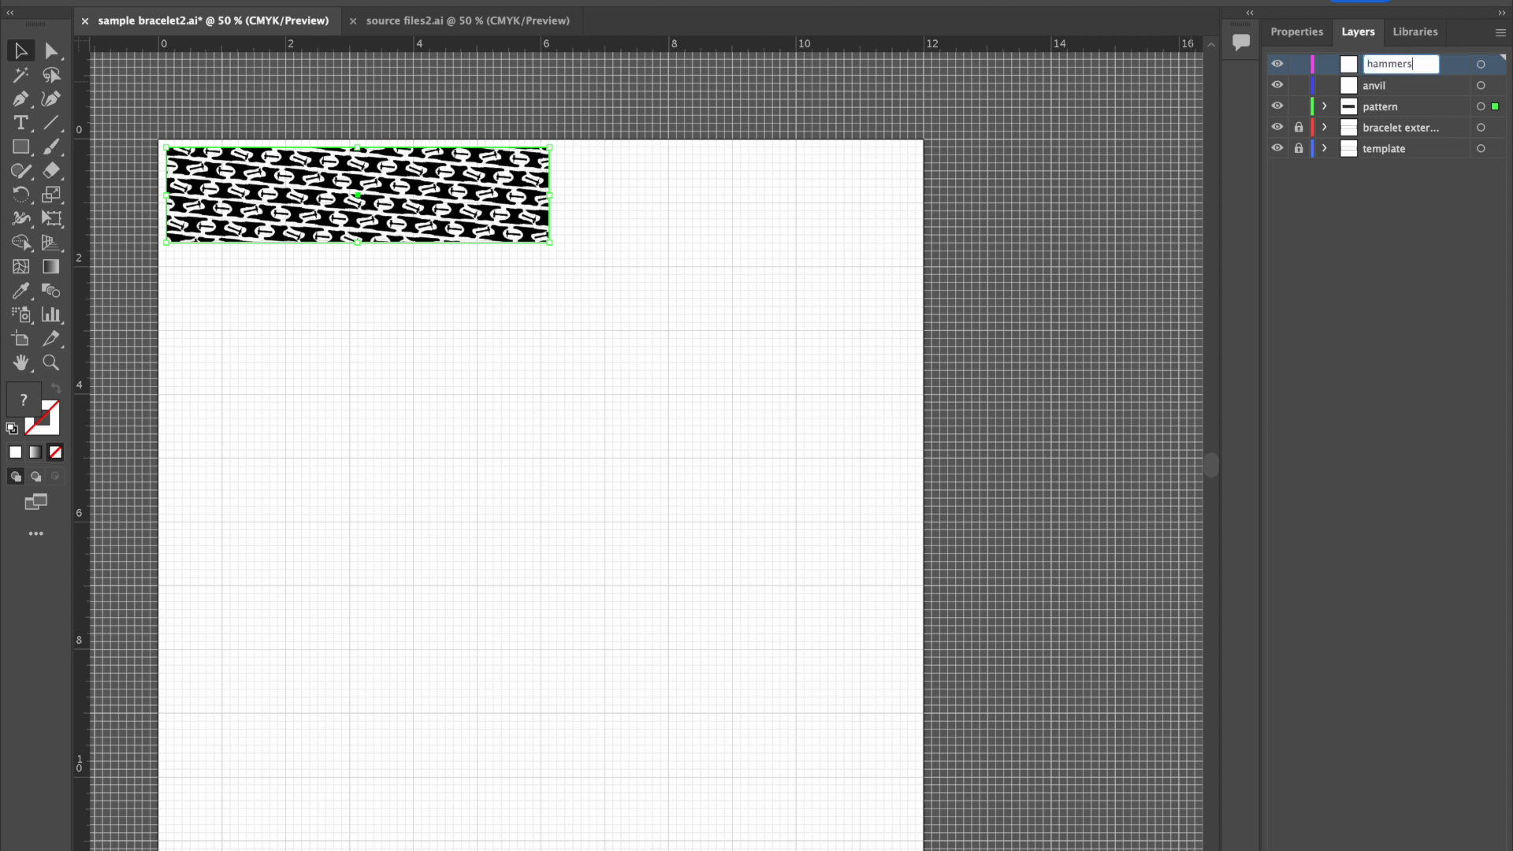
key("Return")
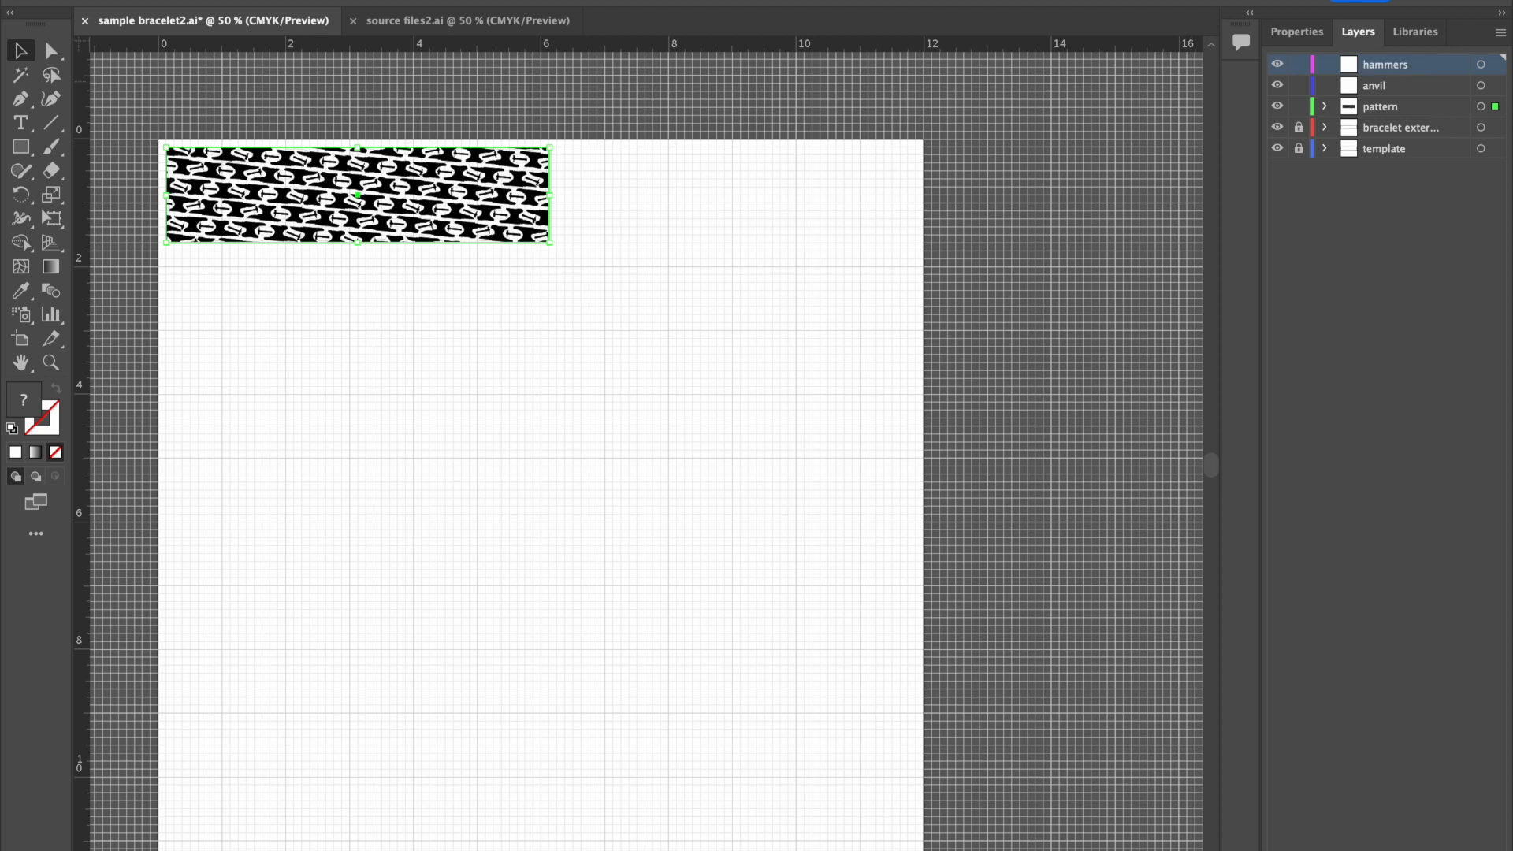
Step: Copy the anvil from source files3, paste it onto the anvil layer of sample bracelet2, and move it to the pattern's centre
left_click(480, 22)
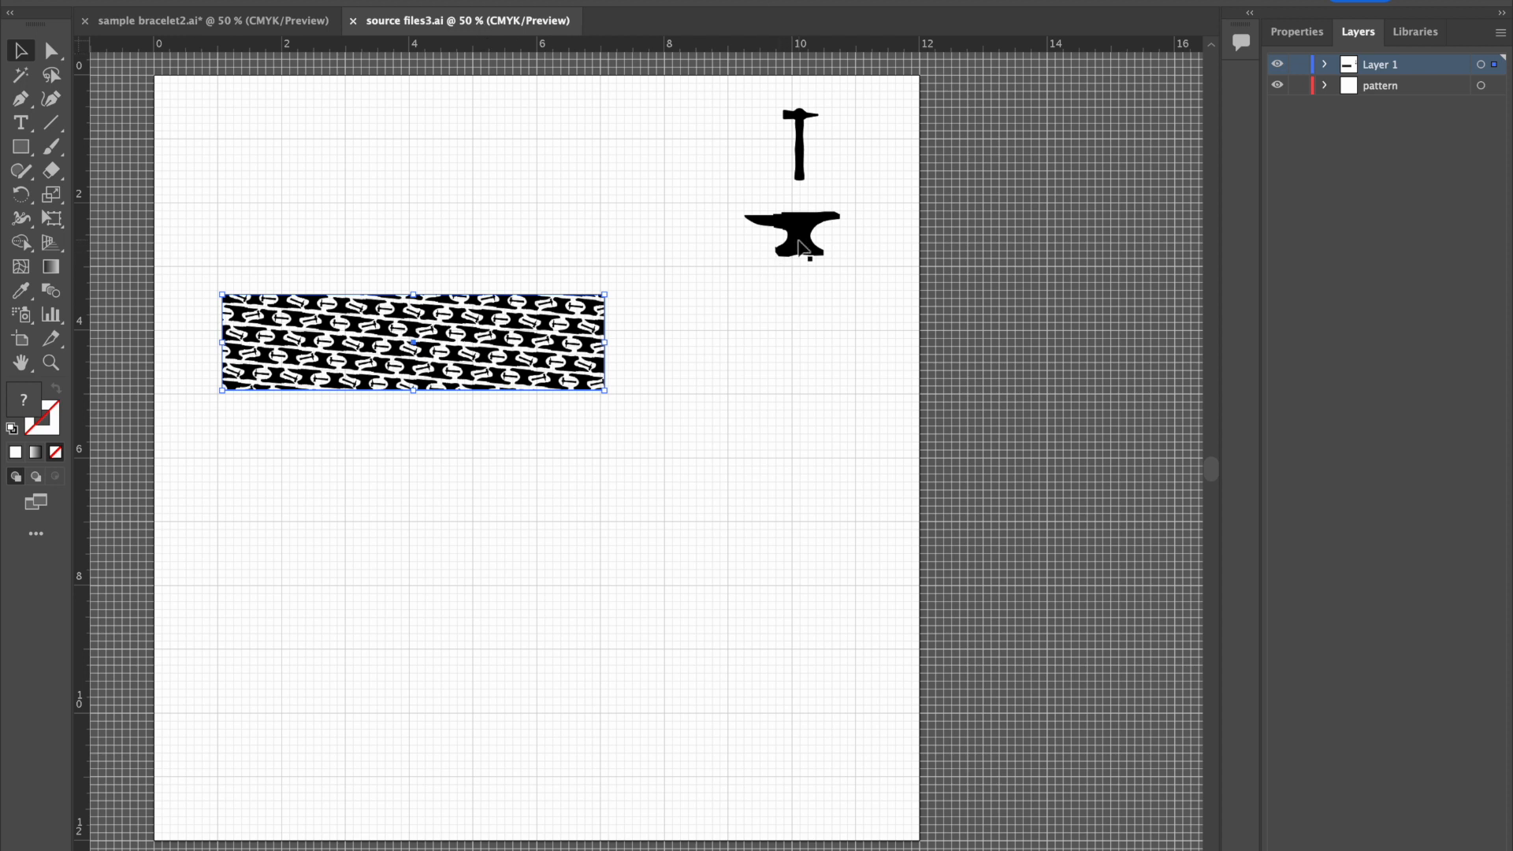
left_click(800, 246)
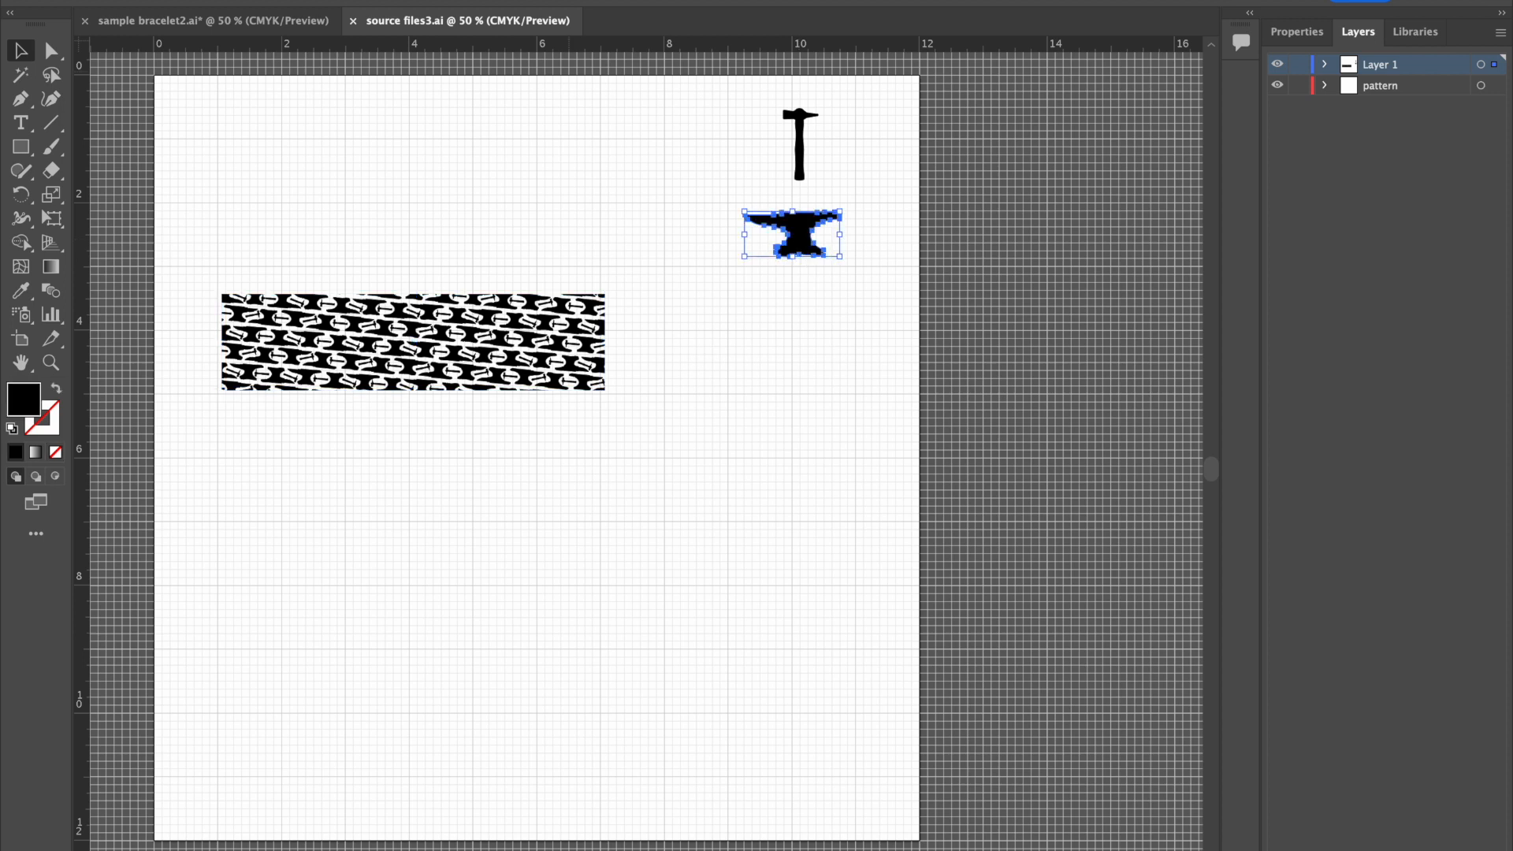
left_click(187, 1)
left_click(208, 63)
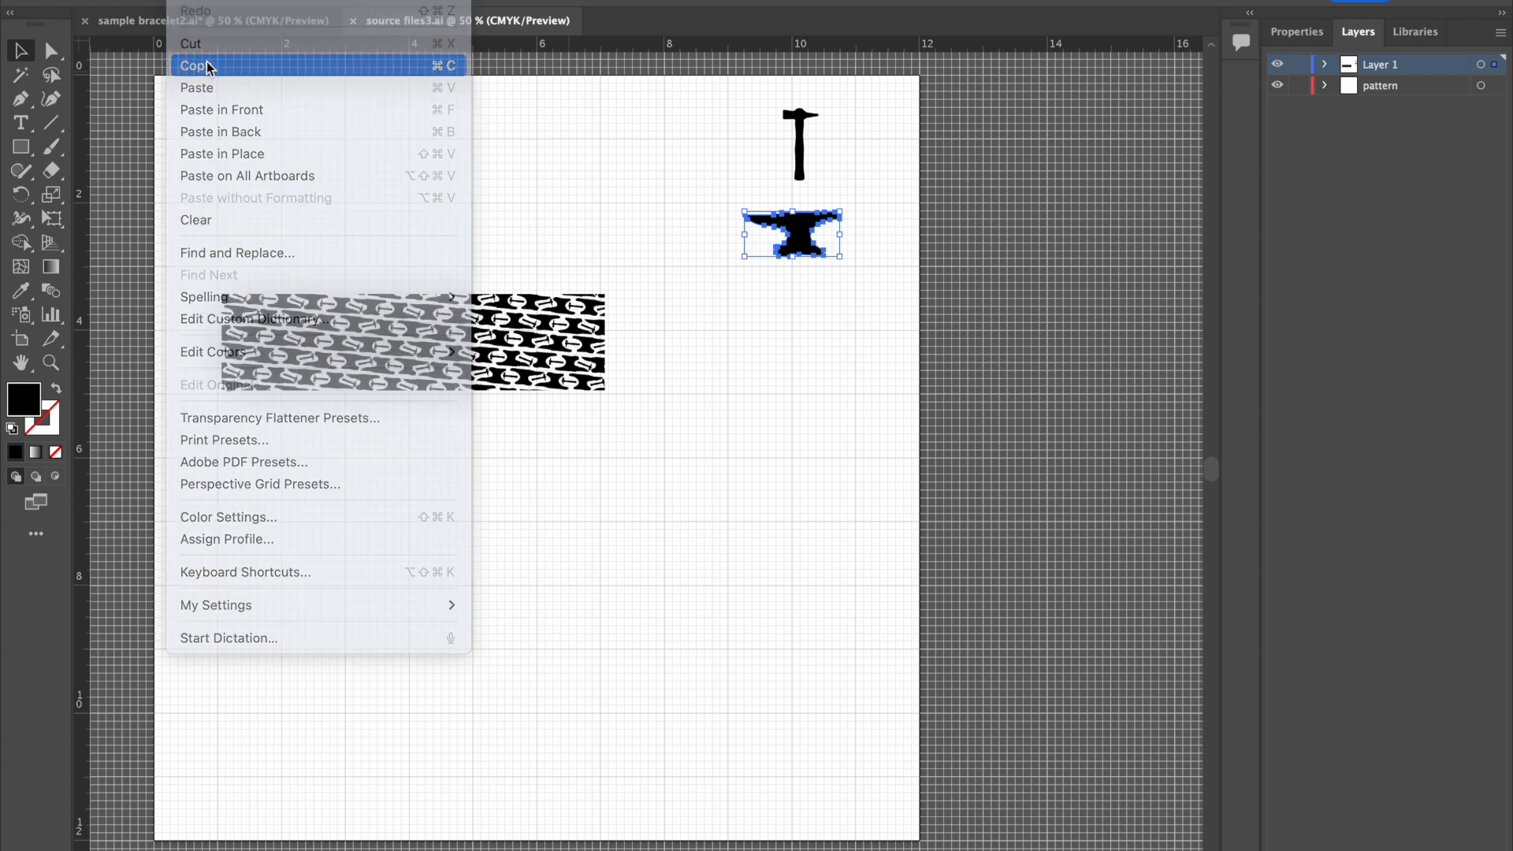
left_click(164, 23)
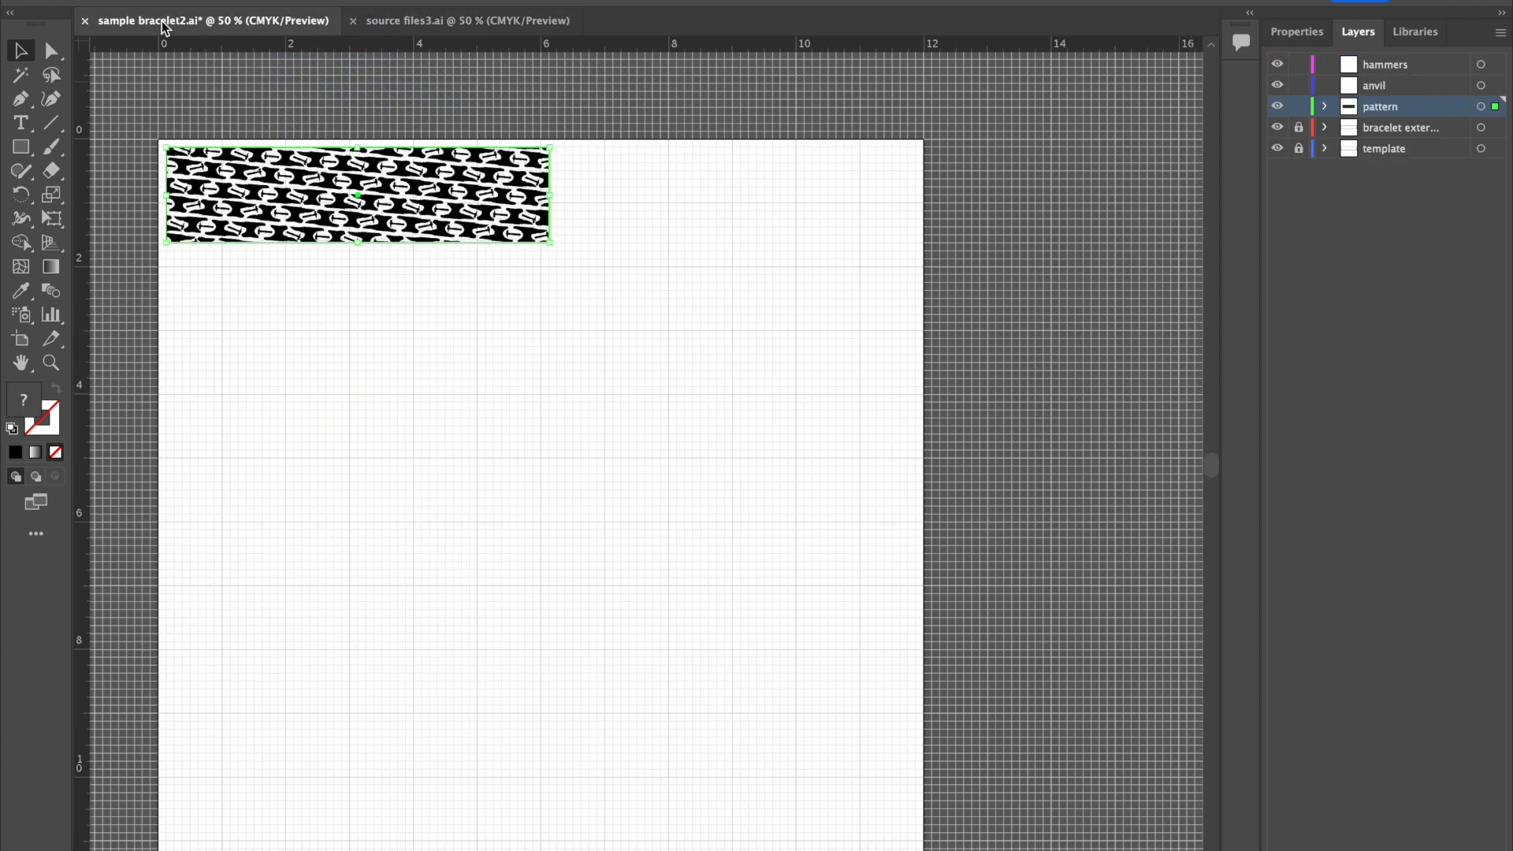
left_click(1412, 87)
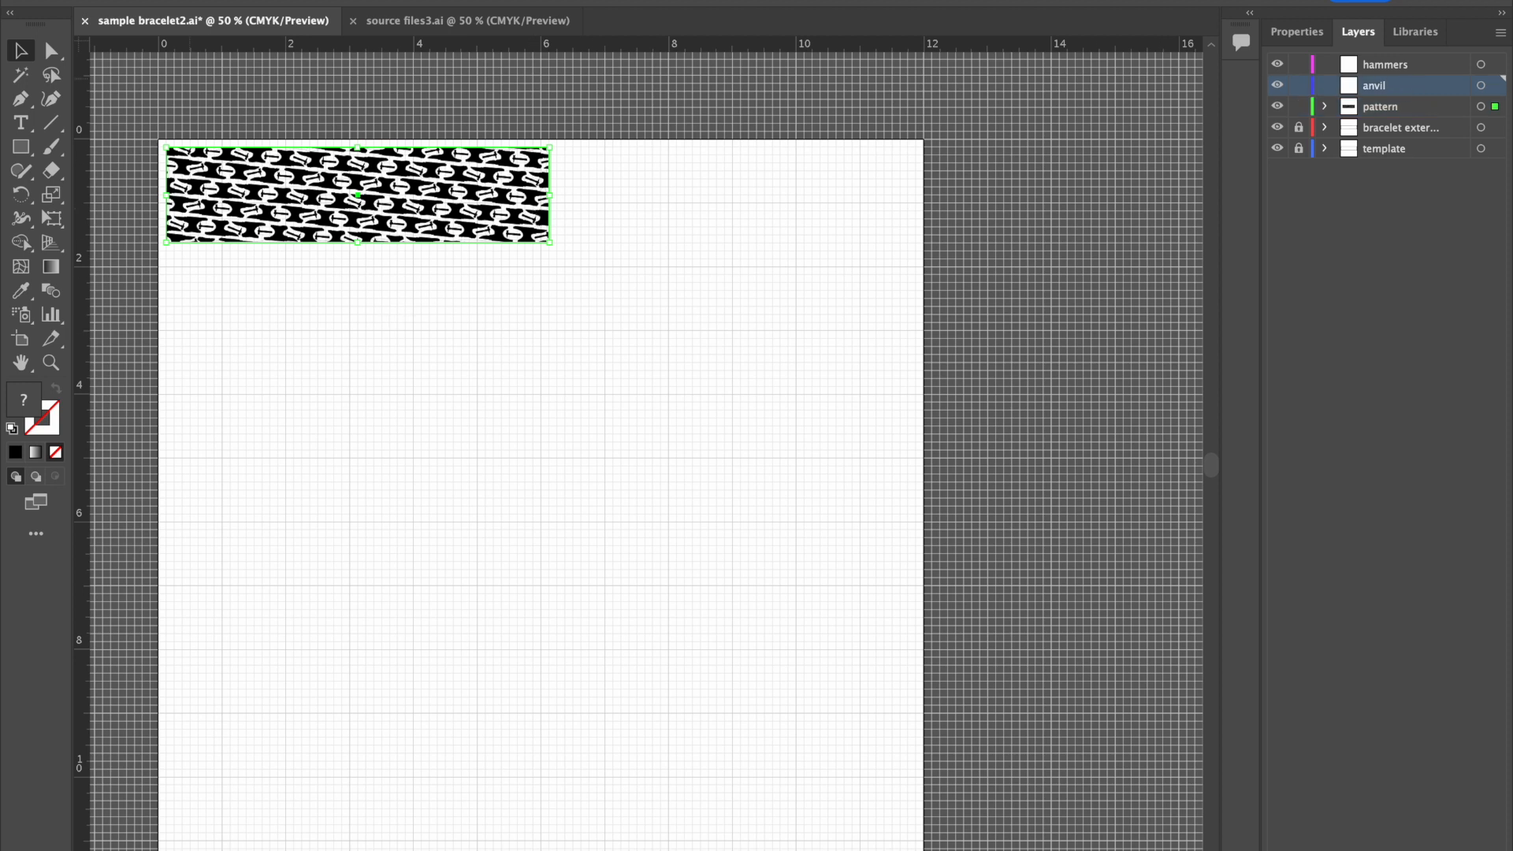
left_click(170, 3)
left_click(199, 88)
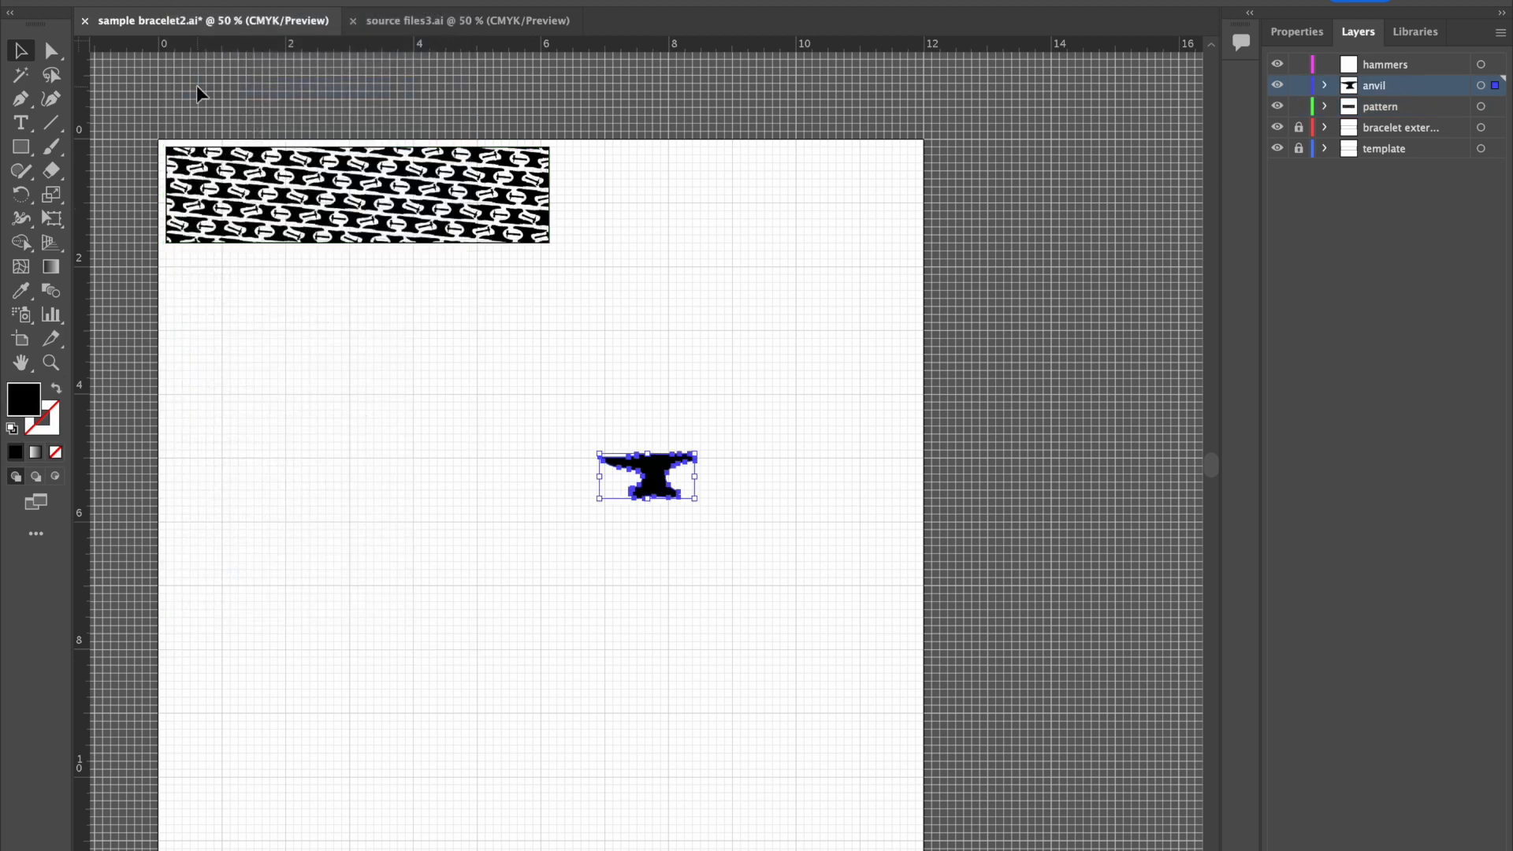
left_click_drag(655, 485, 355, 205)
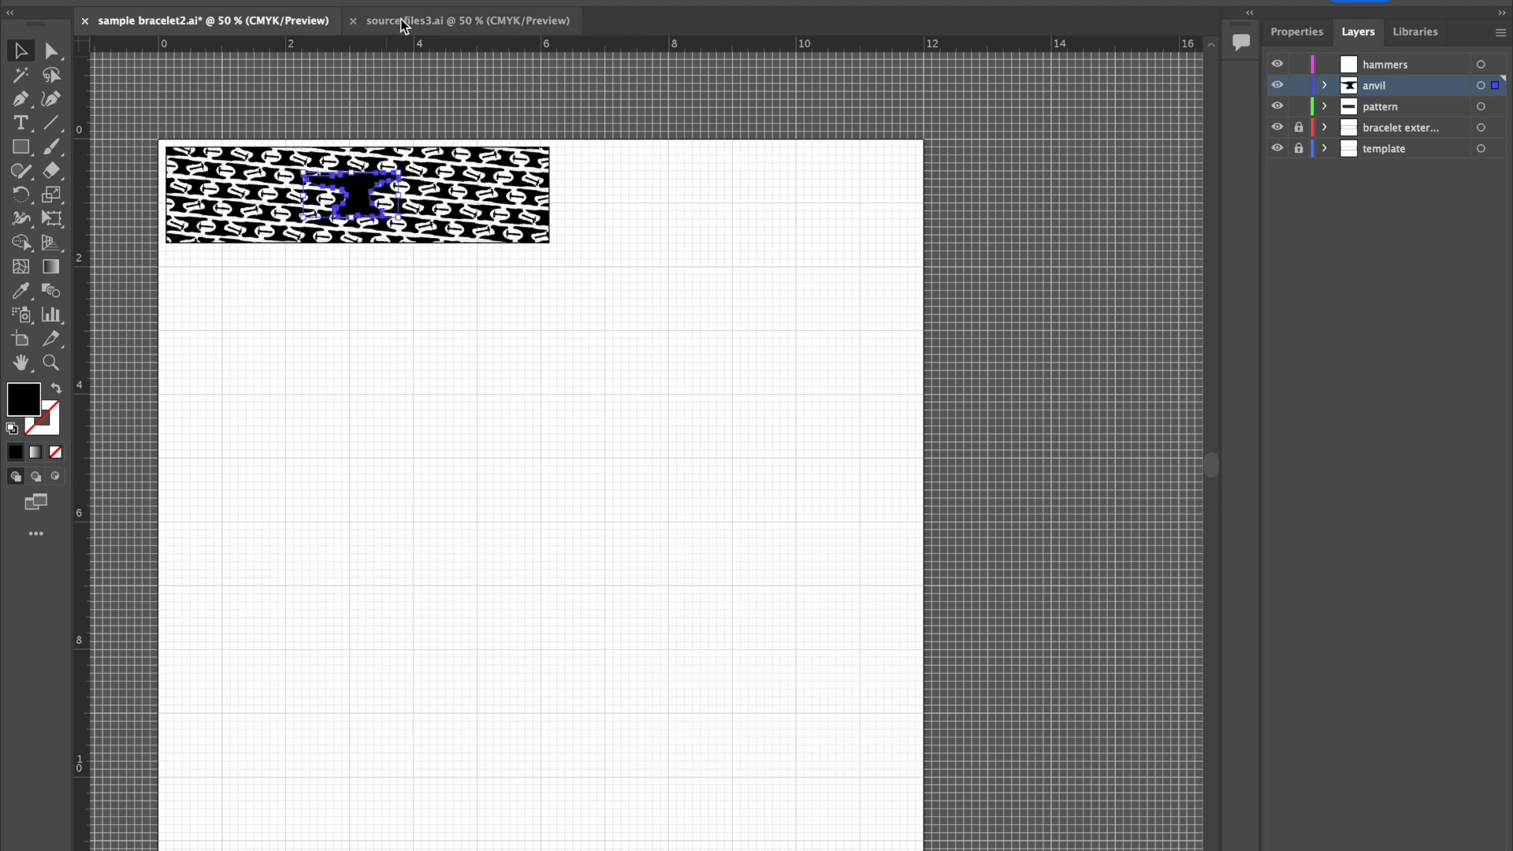
Step: Copy the hammer from source files3 and paste it onto the hammers layer of sample bracelet2
left_click(424, 22)
left_click(800, 146)
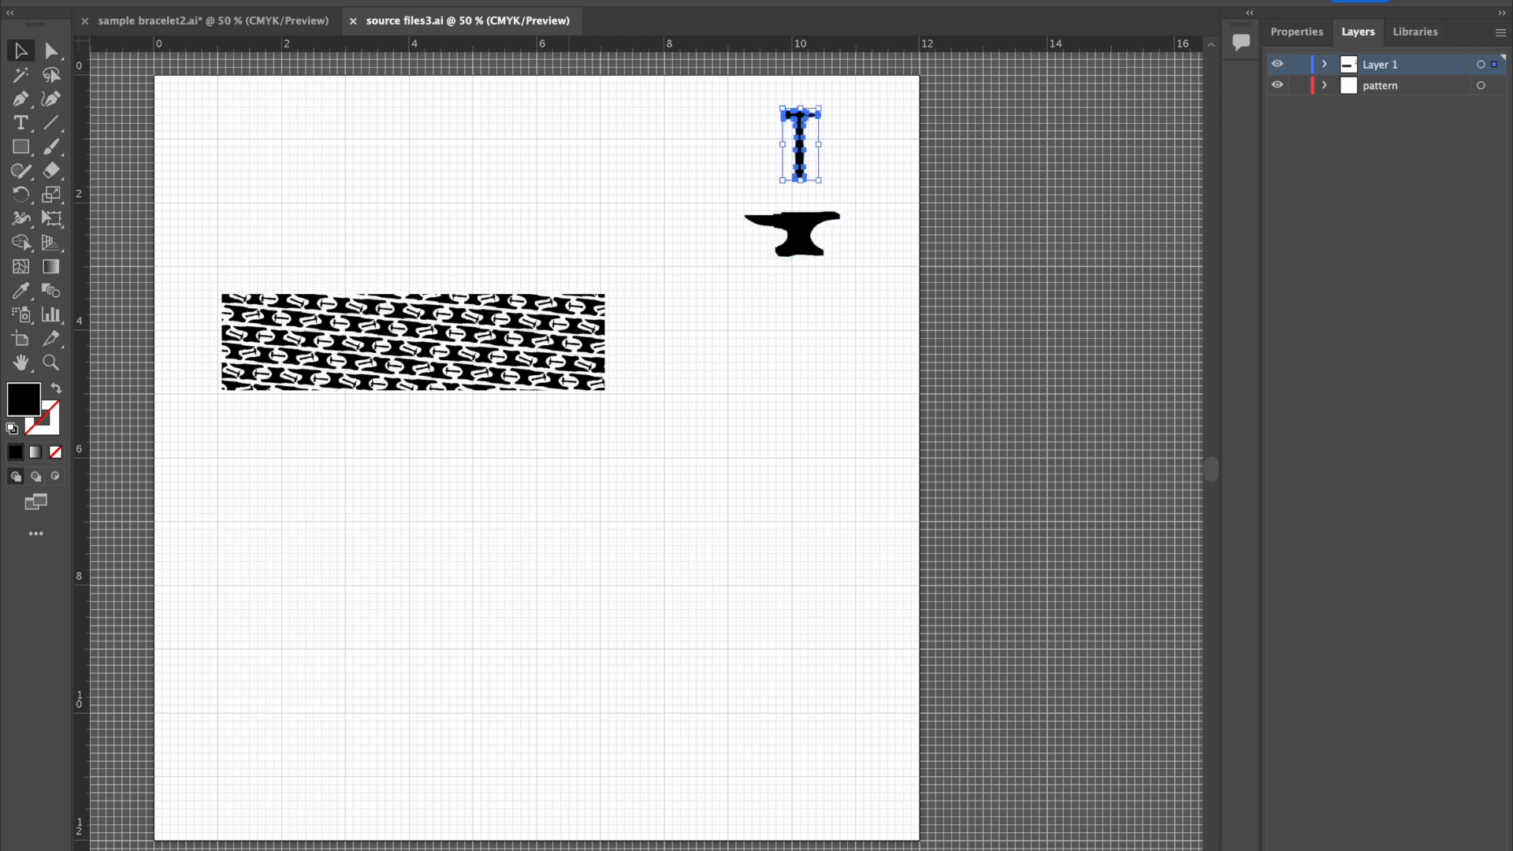
left_click(197, 2)
left_click(205, 69)
left_click(162, 21)
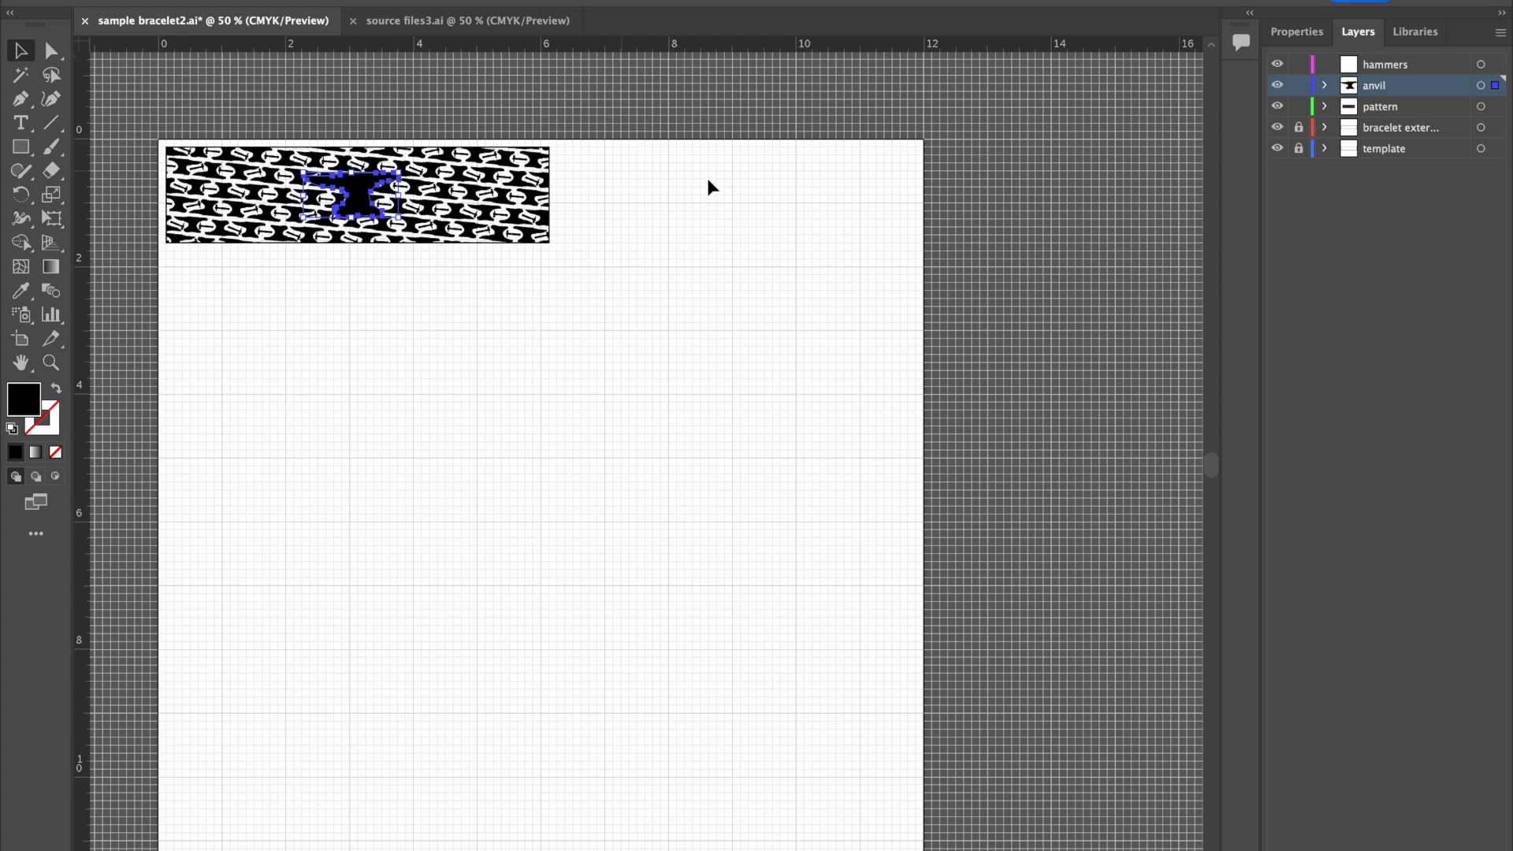
left_click(1420, 69)
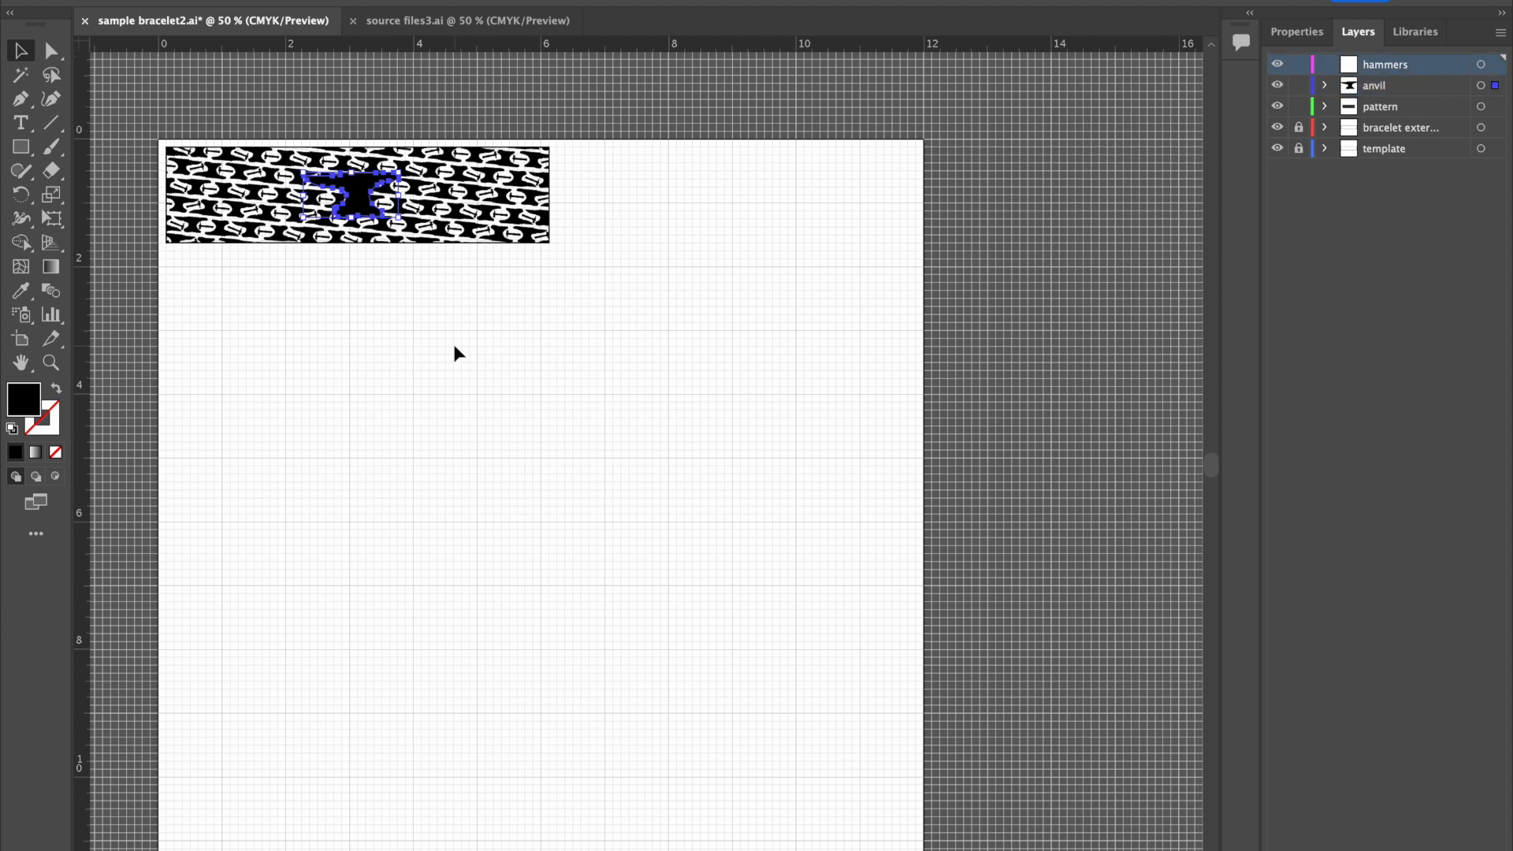
left_click(197, 1)
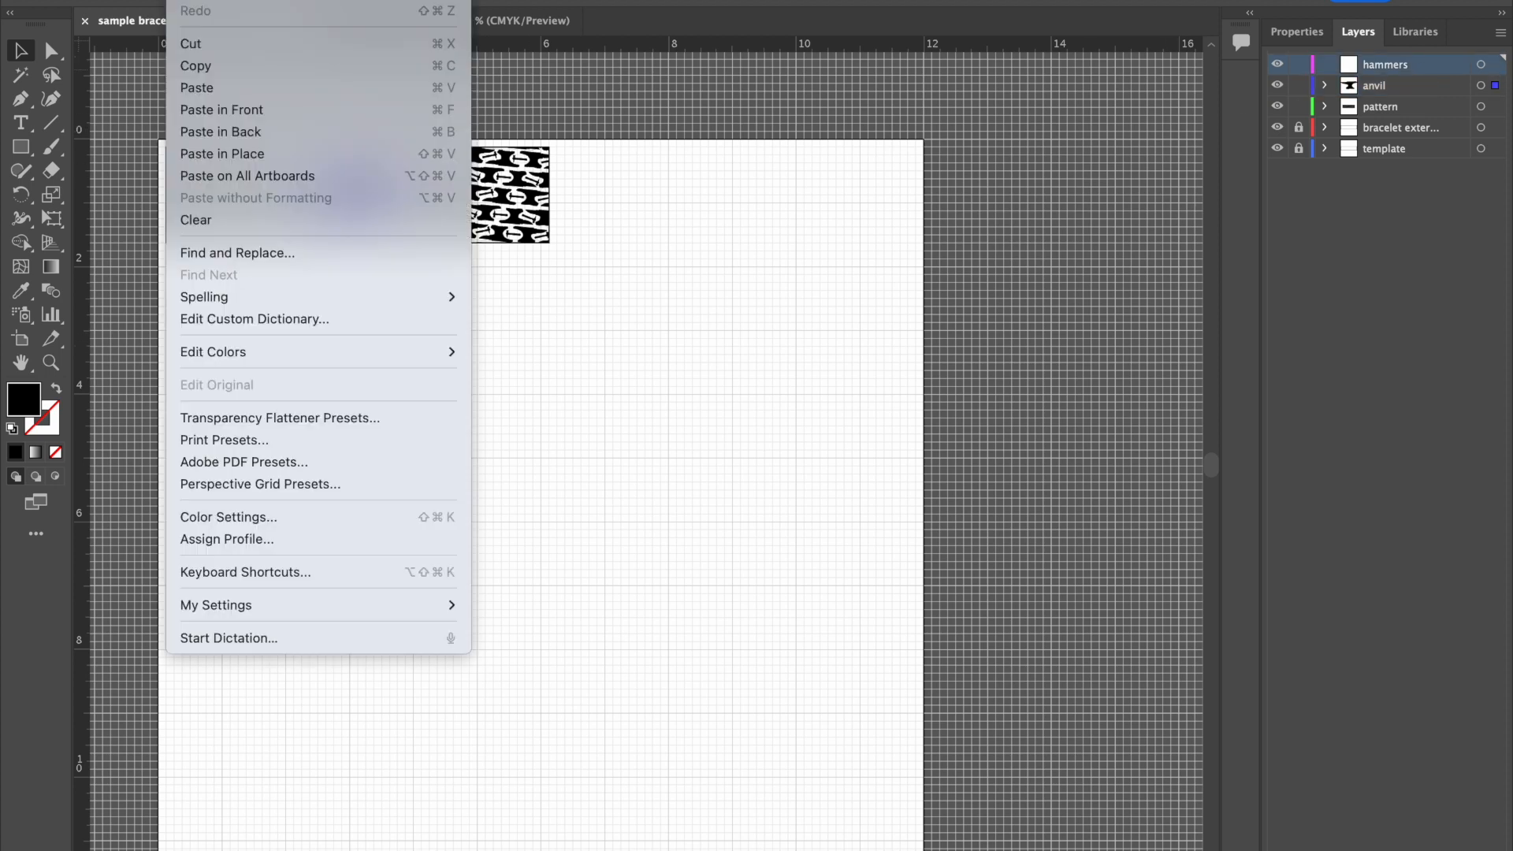
left_click(211, 88)
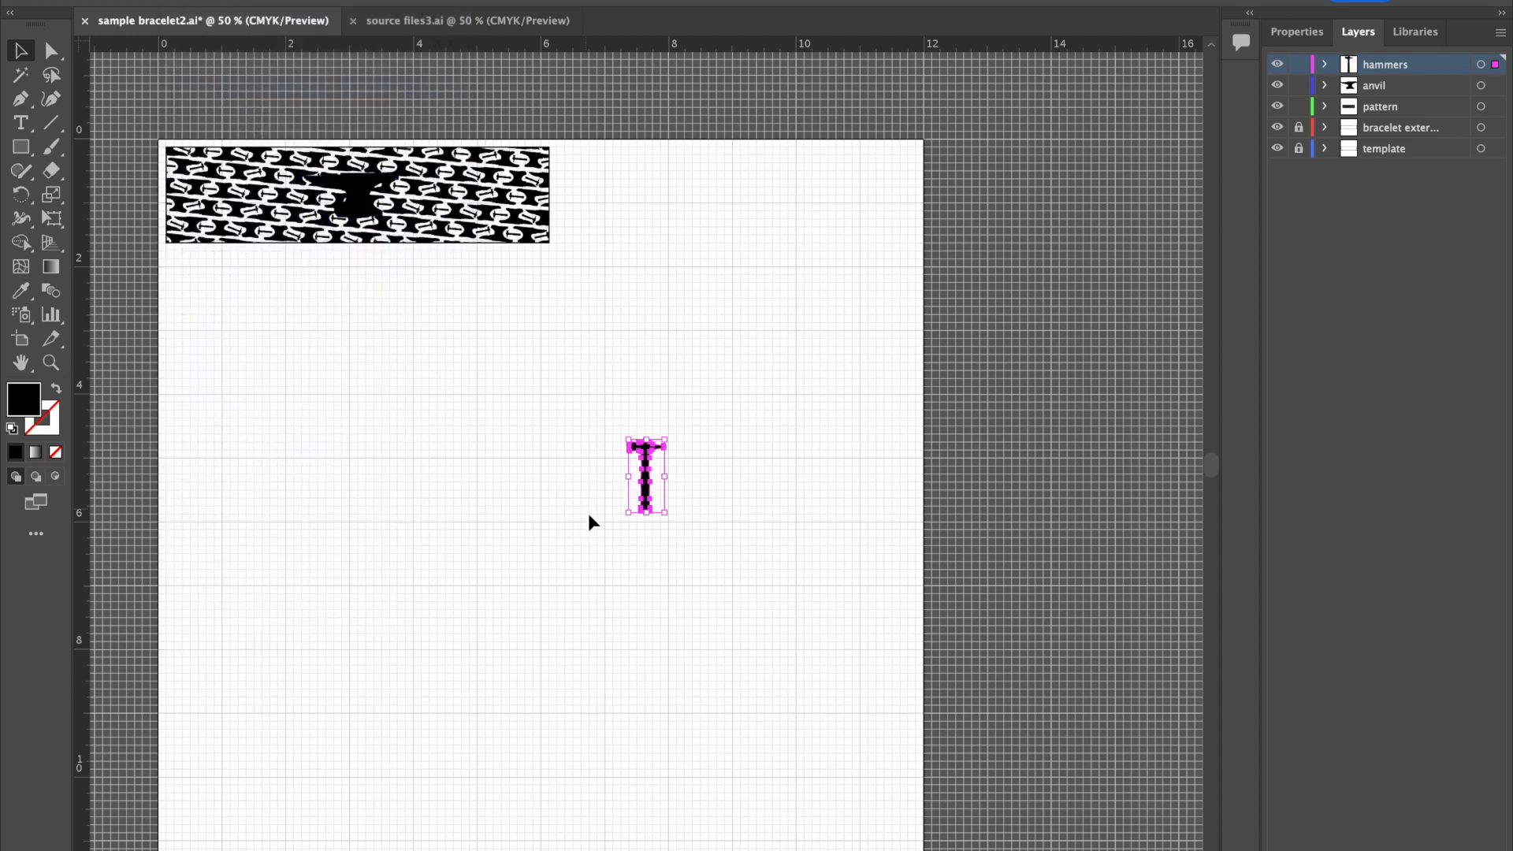
Step: Paste a second hammer onto the hammers layer and move it away from the first one
left_click(537, 501)
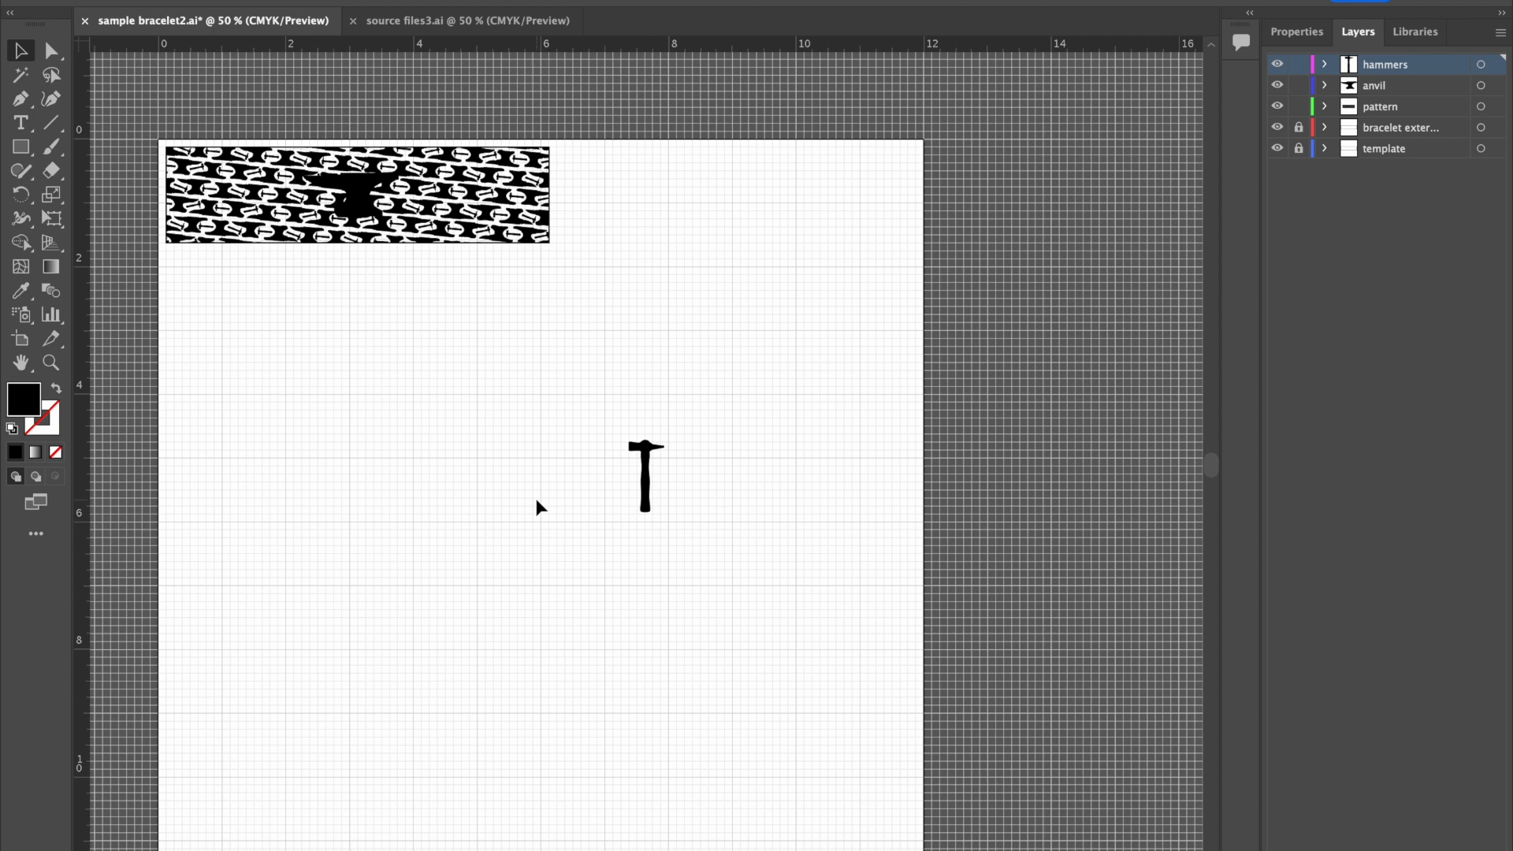
left_click(197, 1)
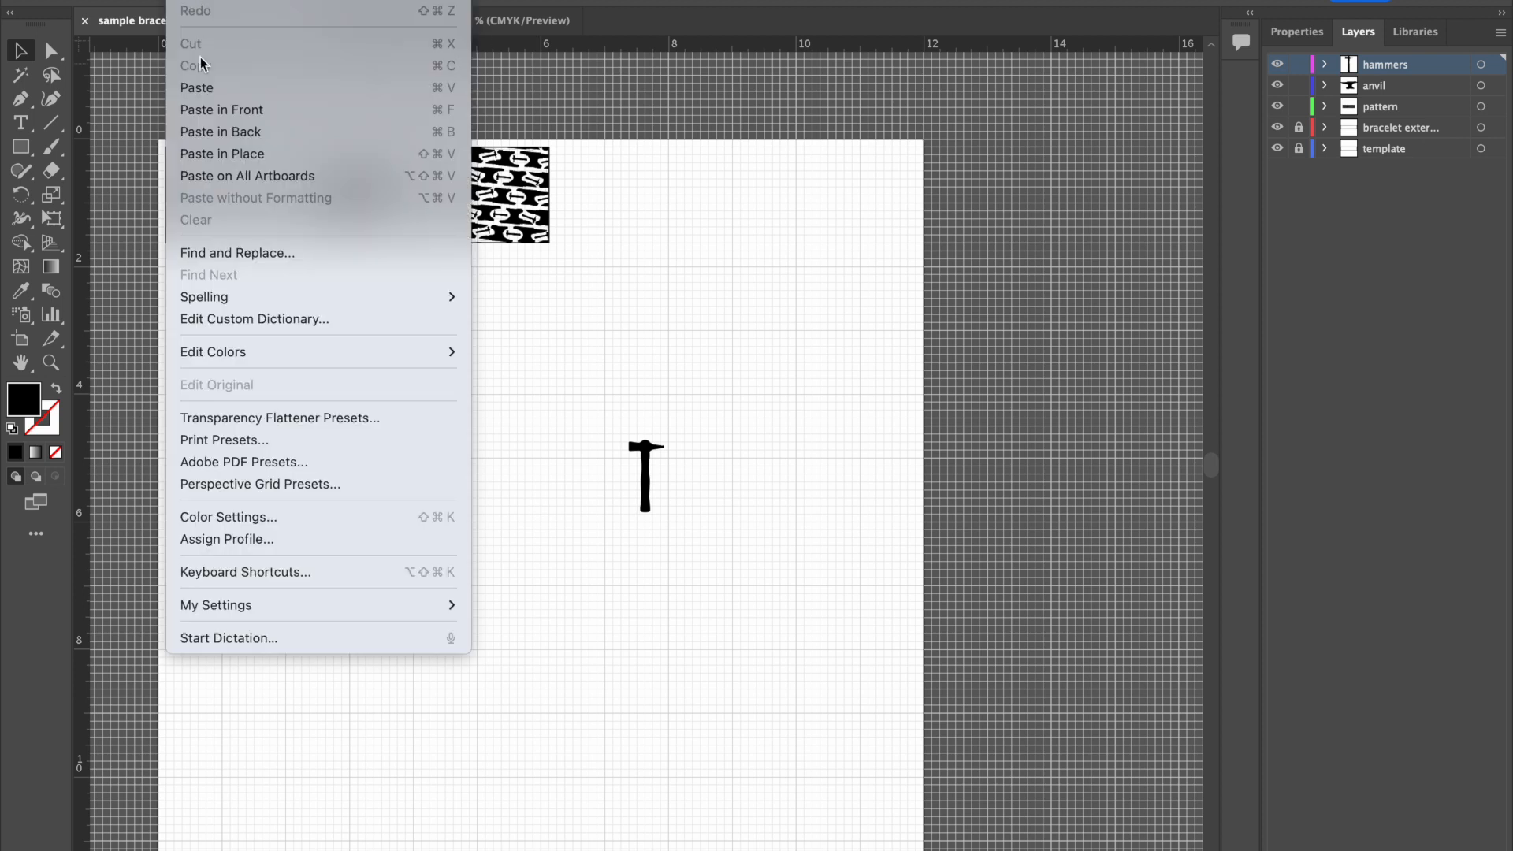
left_click(205, 83)
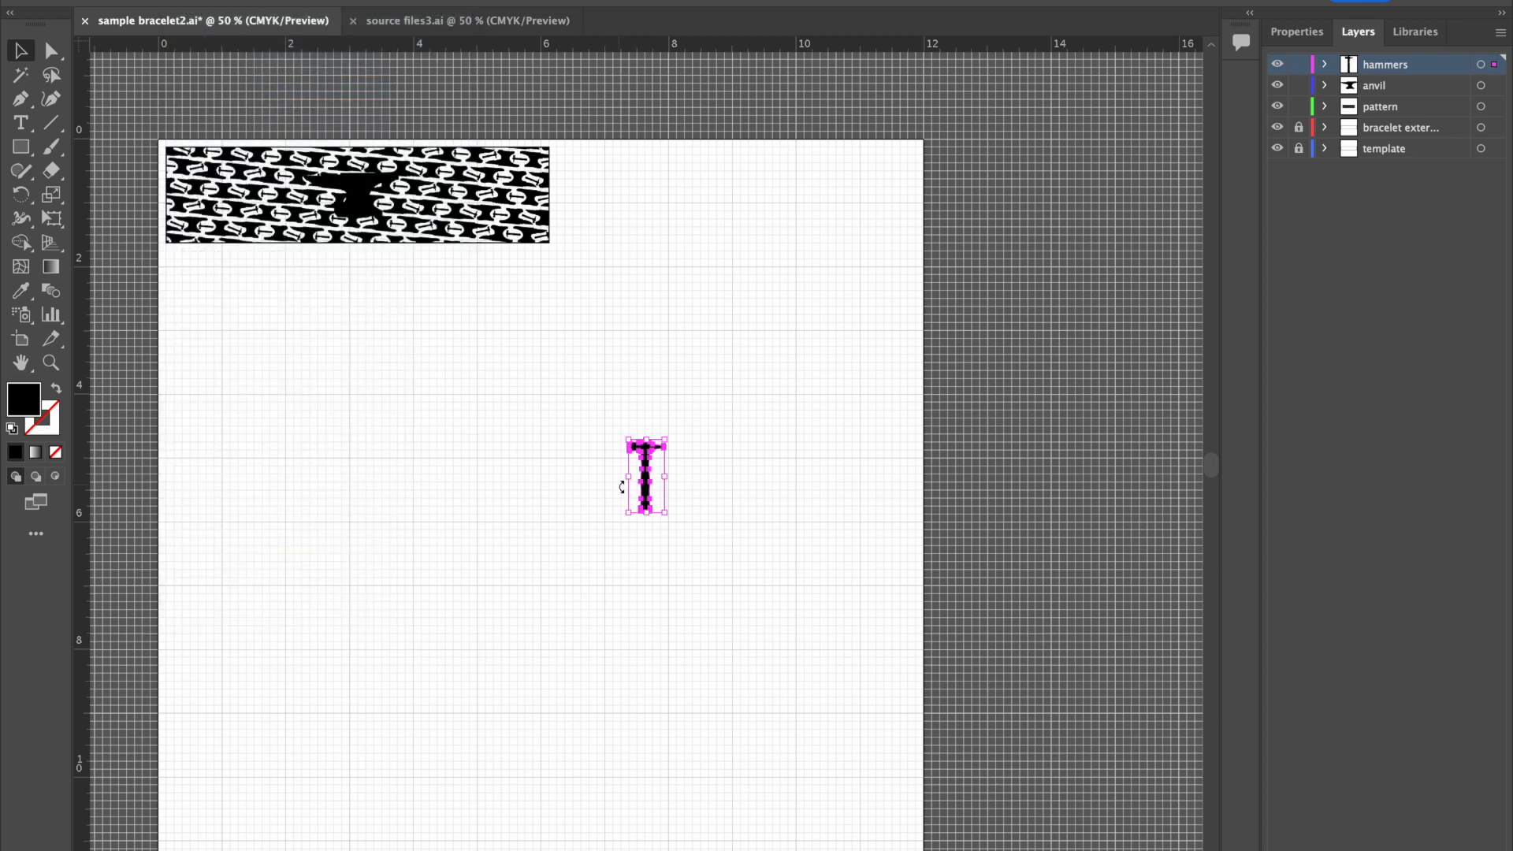
left_click_drag(635, 506, 490, 469)
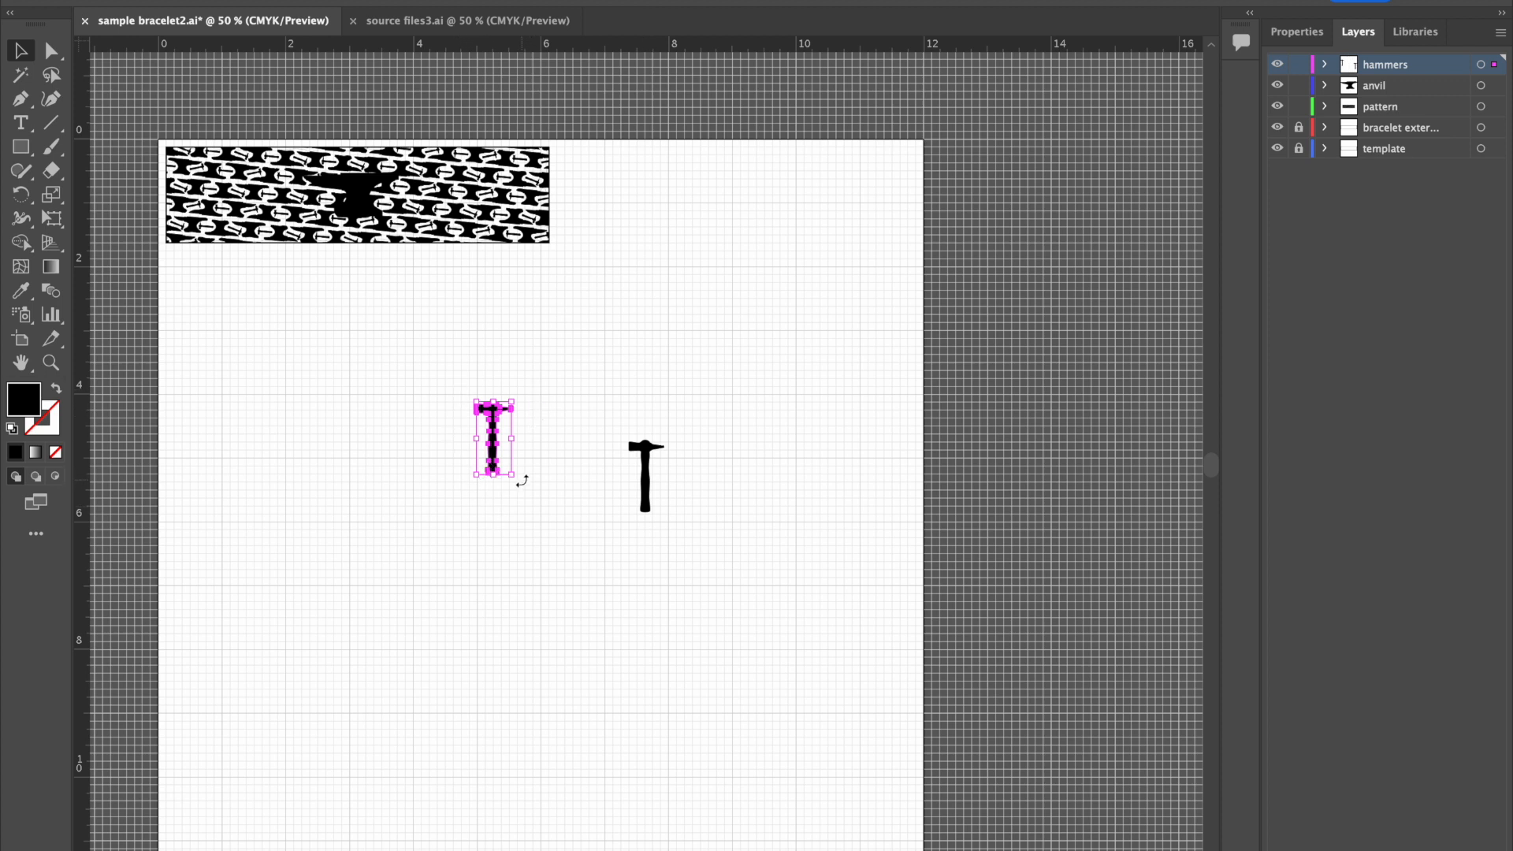
Step: Rotate the two hammers 90° in opposite directions and place them on either side of the anvil with their heads facing it
left_click_drag(473, 480, 404, 422)
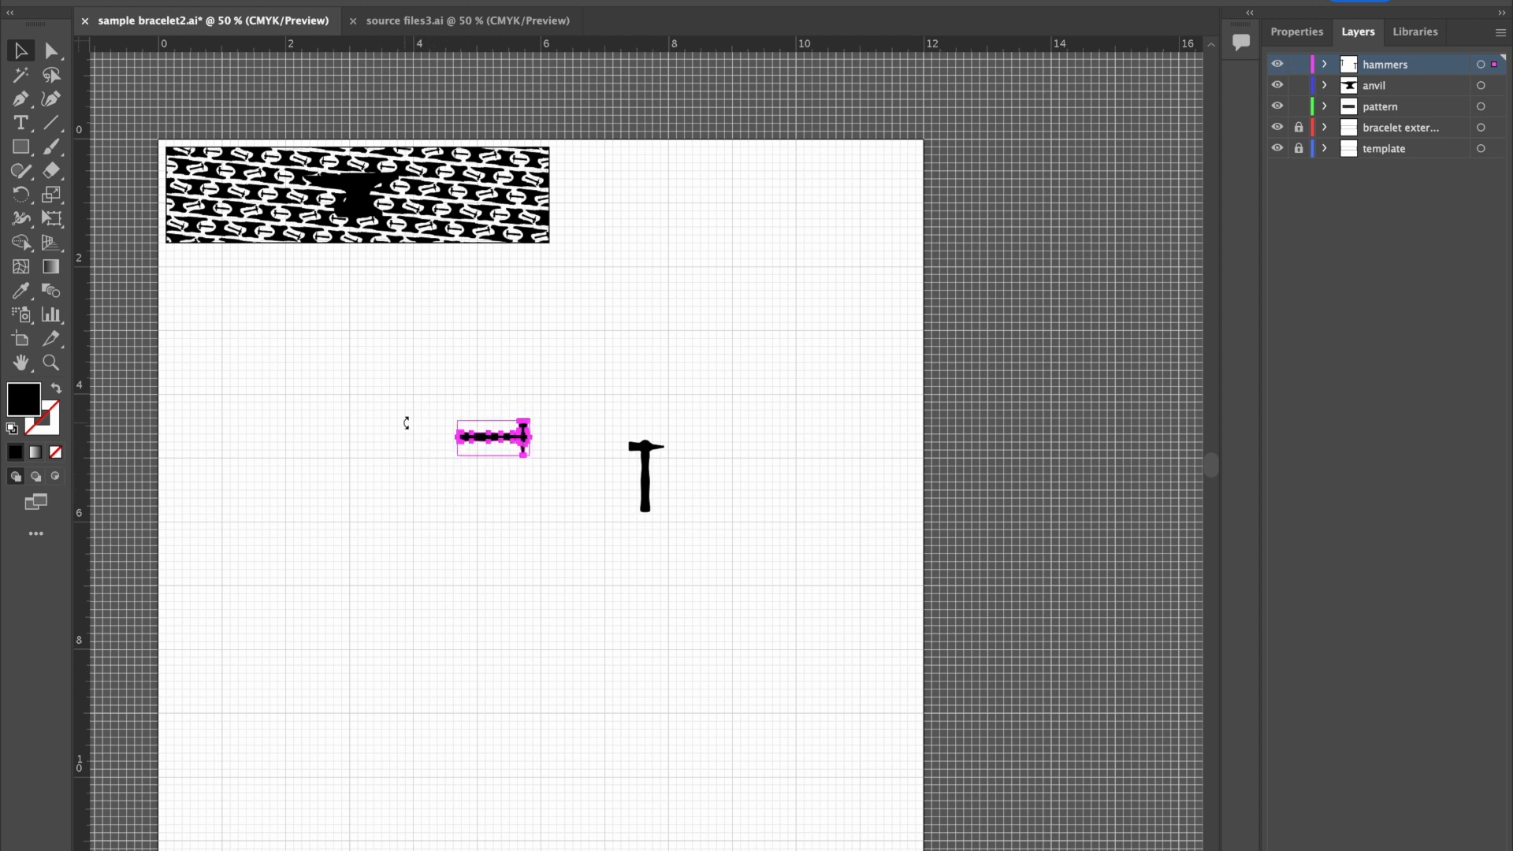
left_click(645, 505)
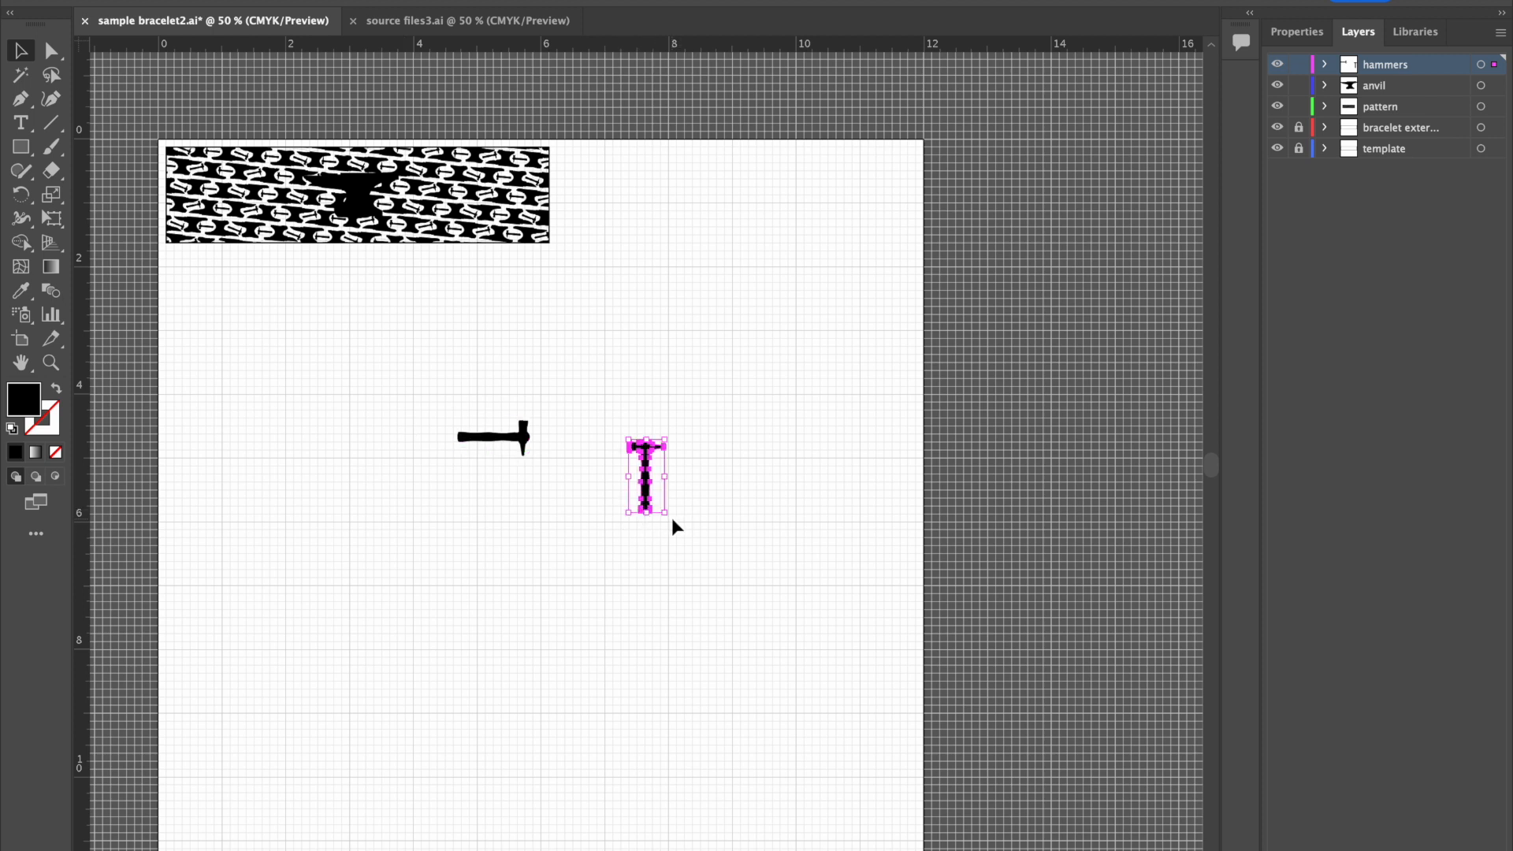
left_click_drag(696, 503, 716, 423)
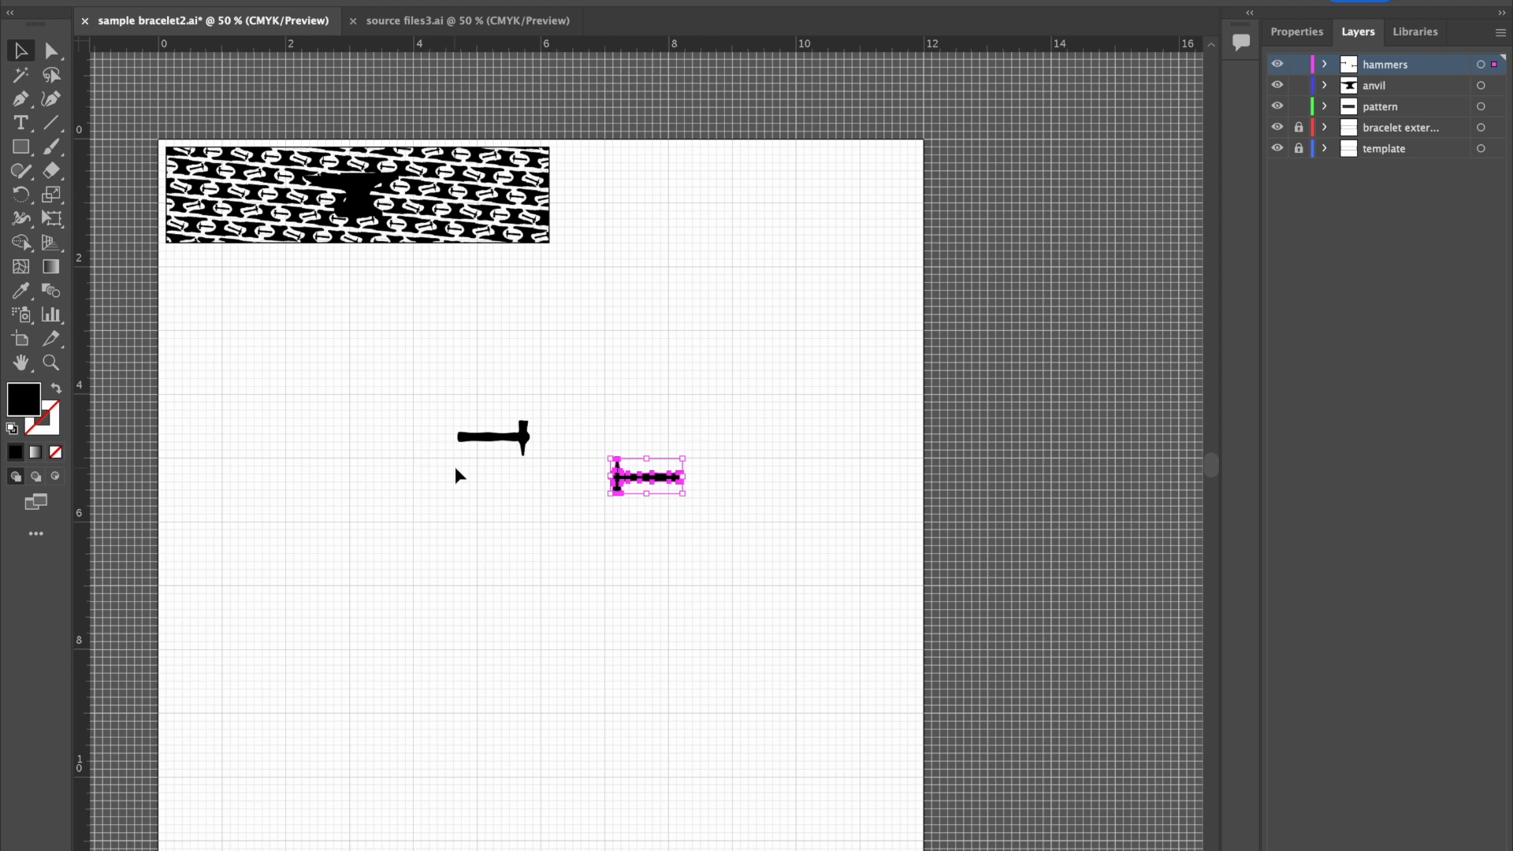
left_click_drag(662, 482, 476, 197)
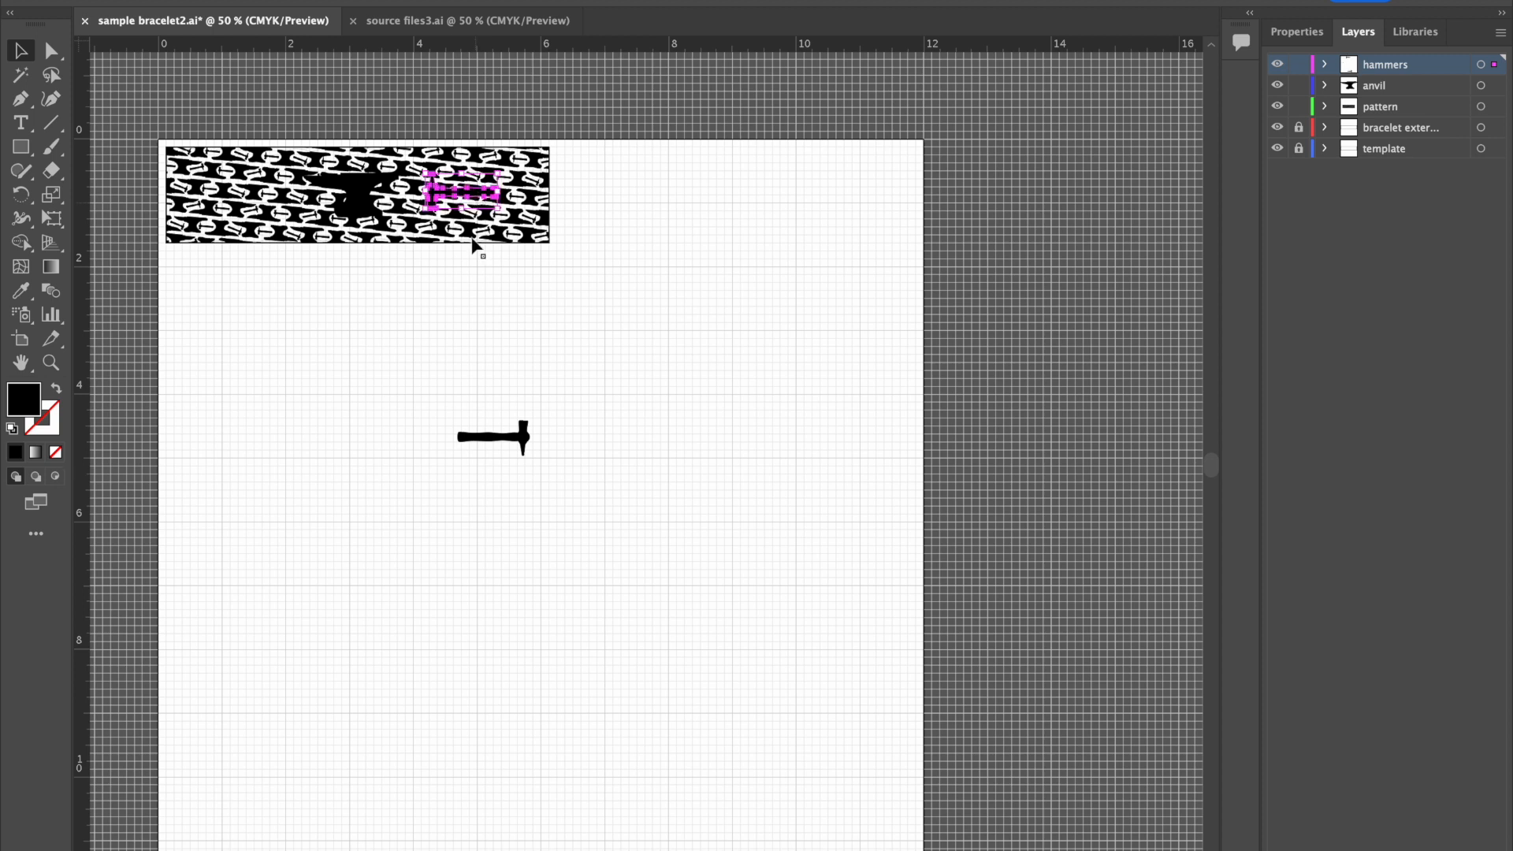
left_click_drag(513, 446, 267, 203)
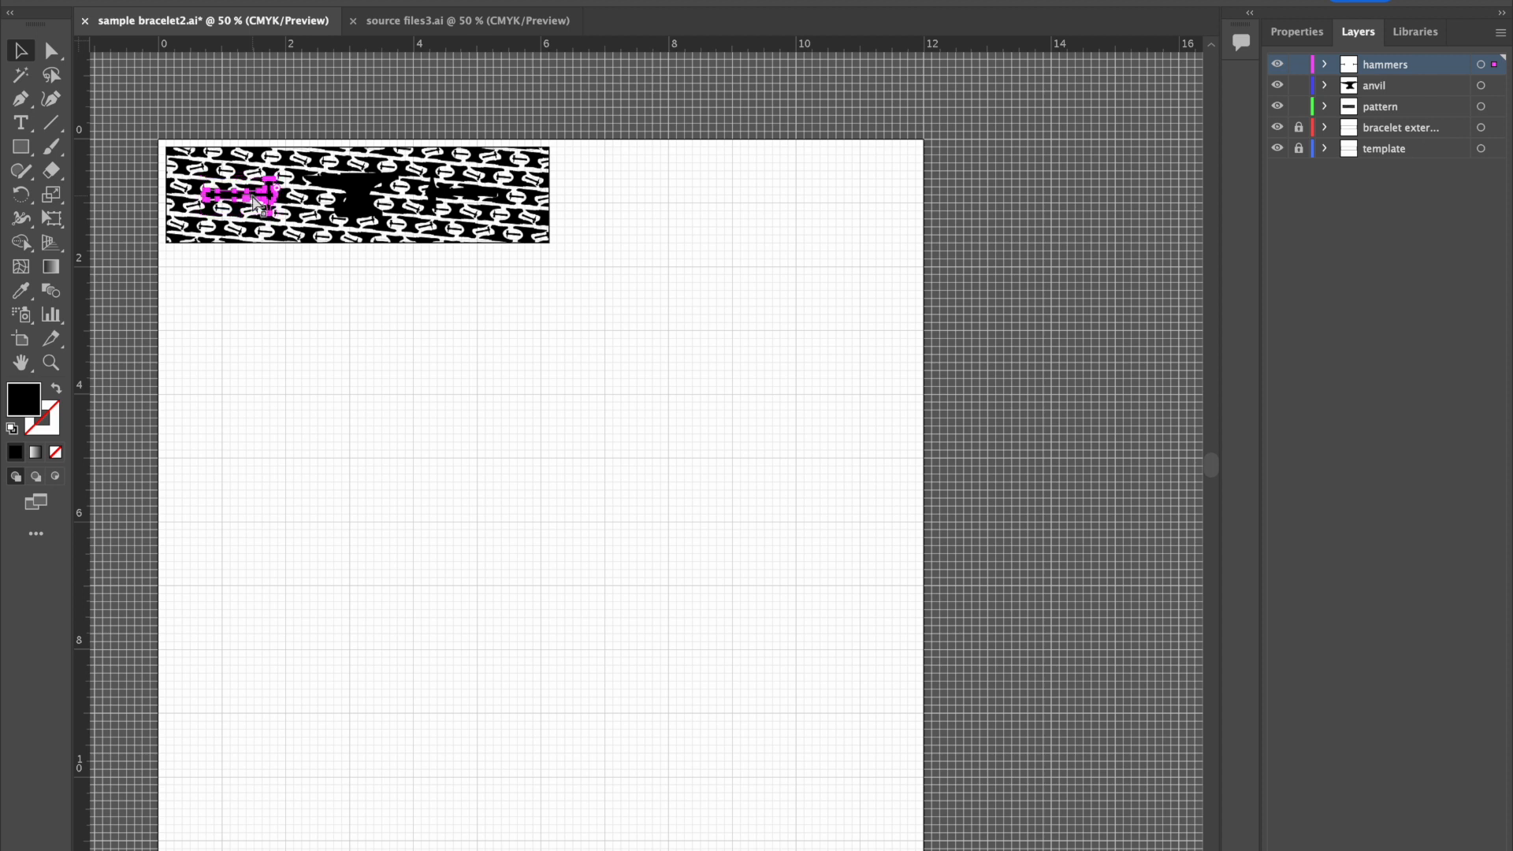
Step: Lock and hide the pattern layer
key("super+equal")
key("super+equal")
scroll(845, 706, "down", 5)
scroll(845, 706, "right", 6)
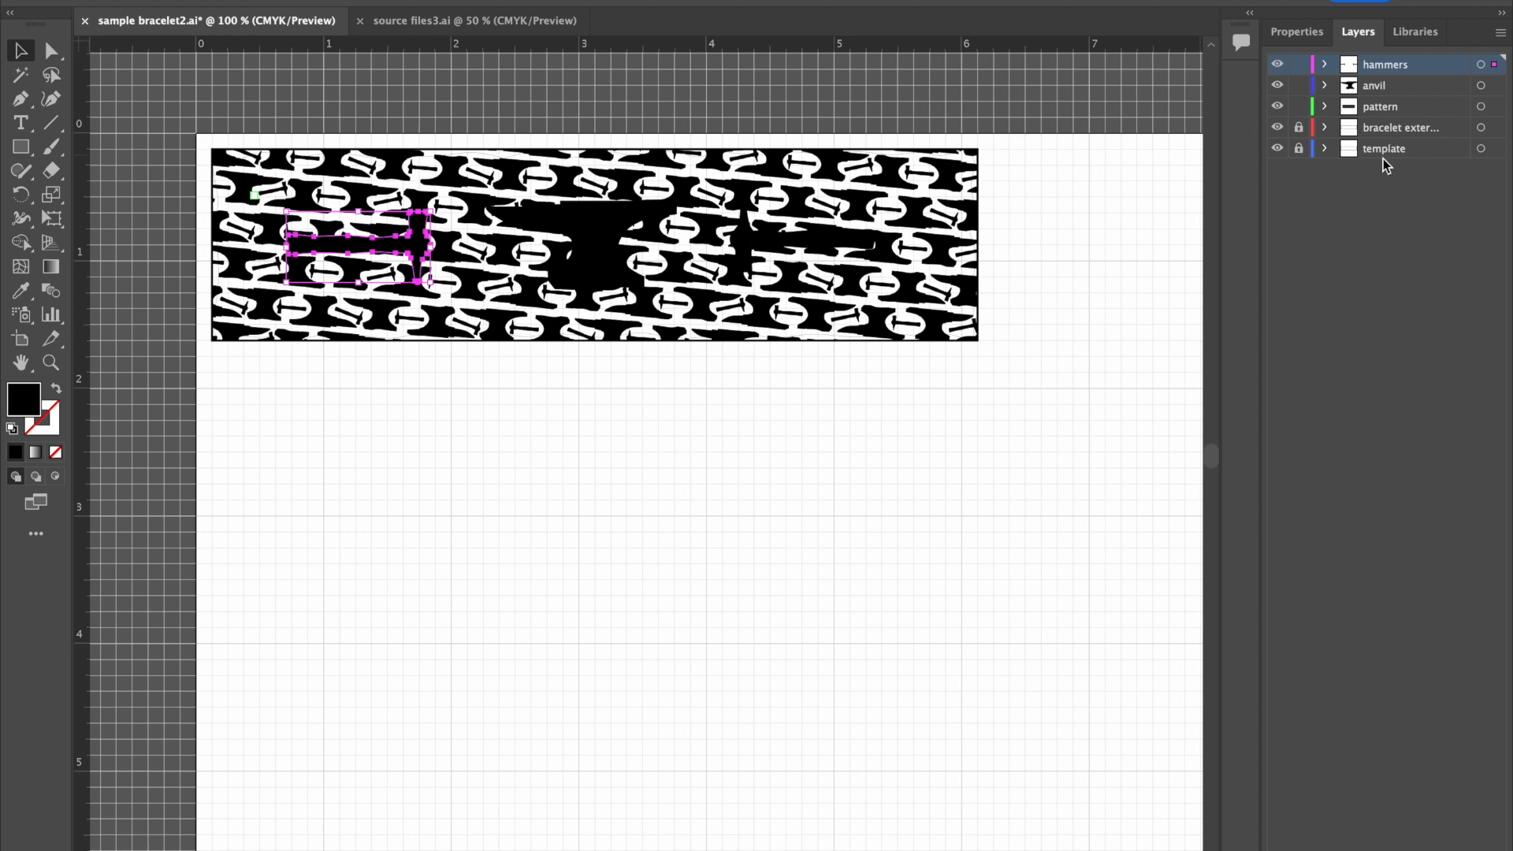
left_click(1298, 108)
left_click(1278, 108)
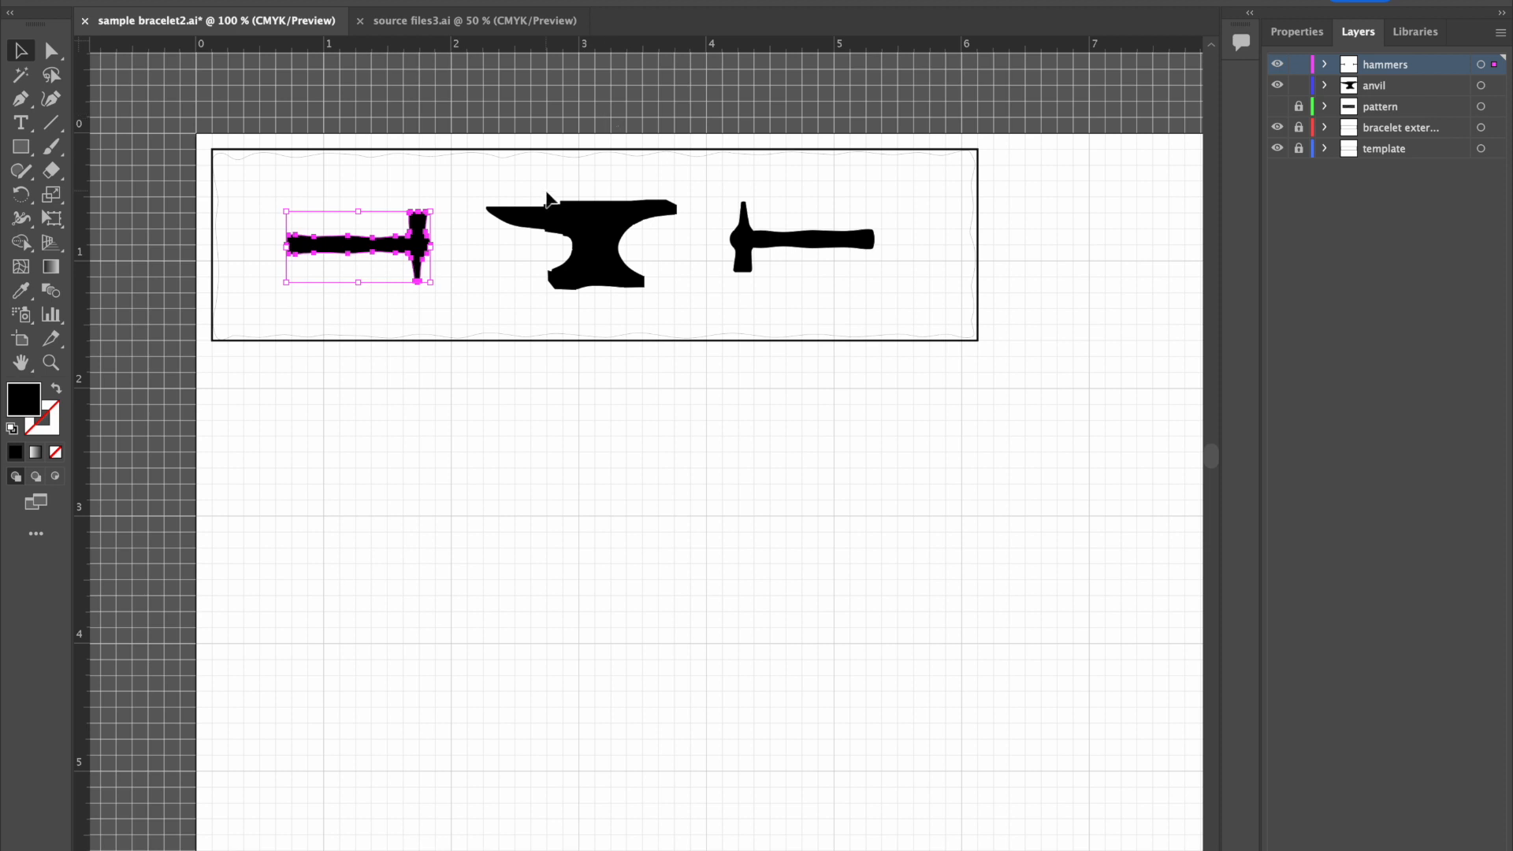
Step: Give both hammers and the anvil a black stroke and no fill
left_click(552, 474)
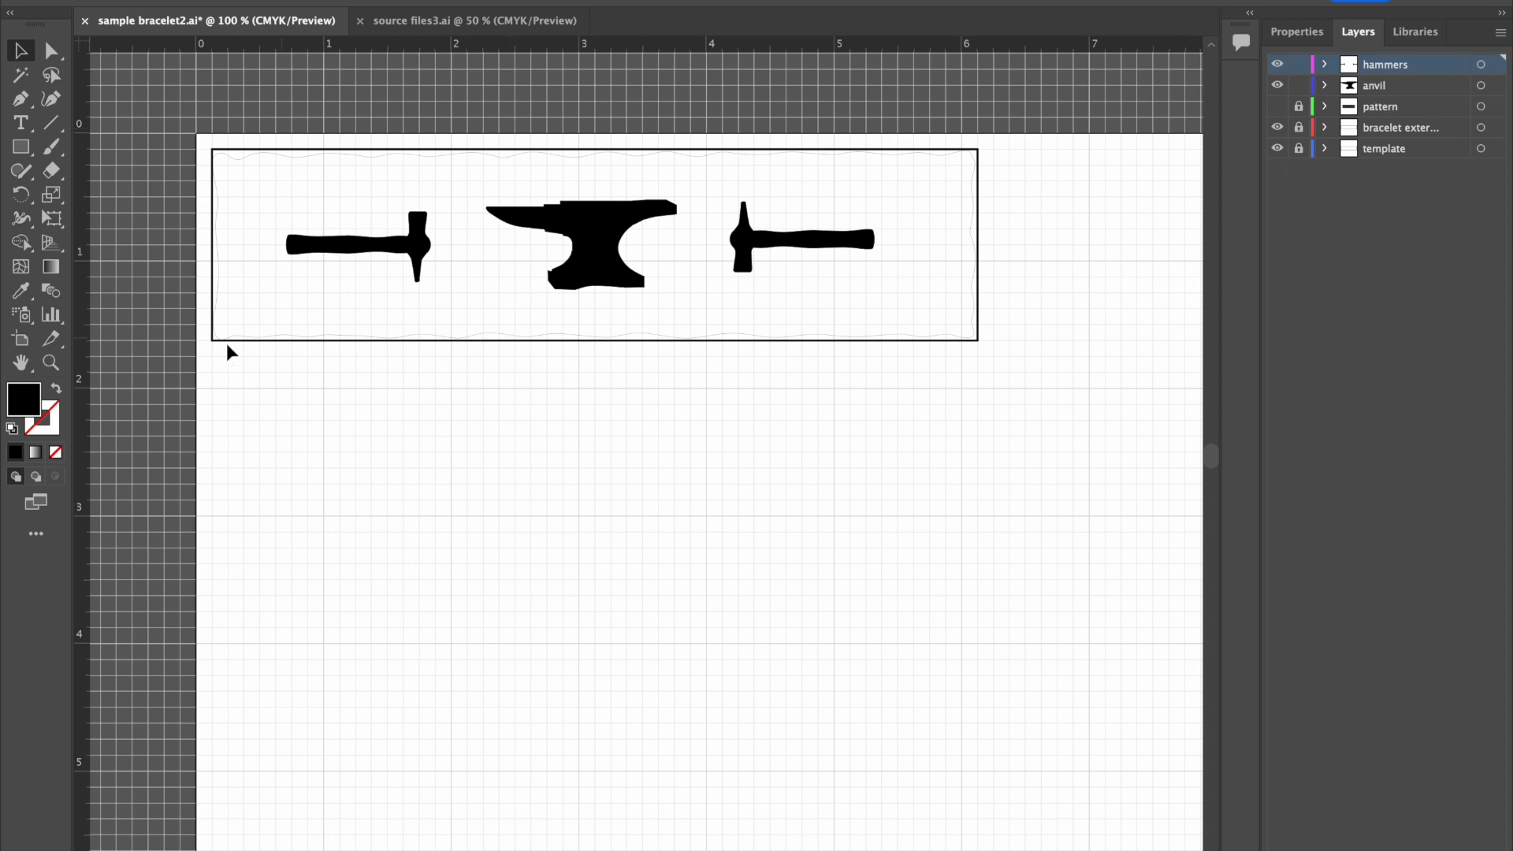
left_click(56, 395)
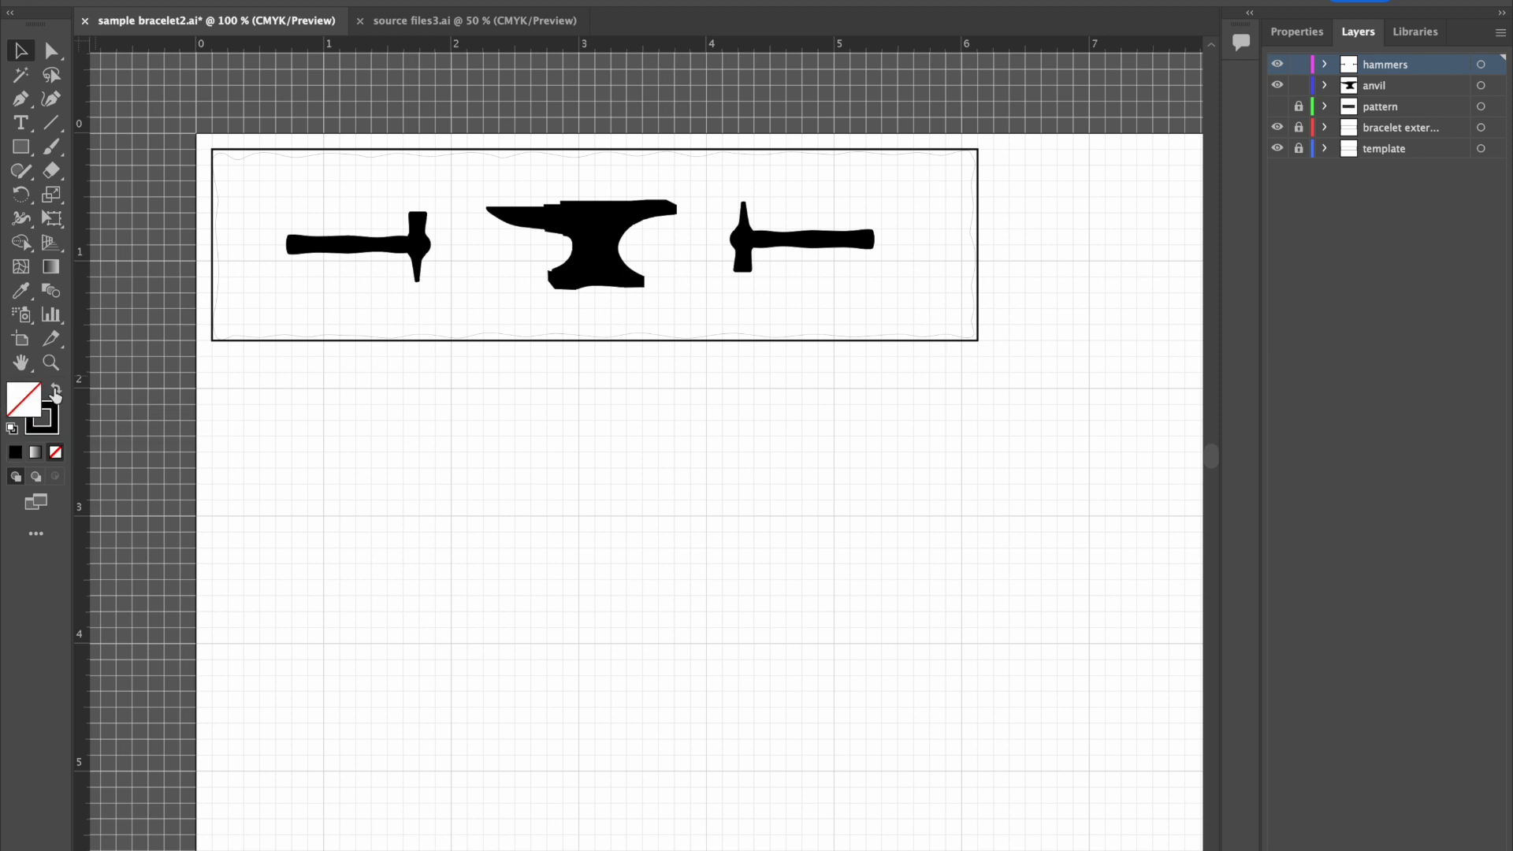
left_click(306, 243)
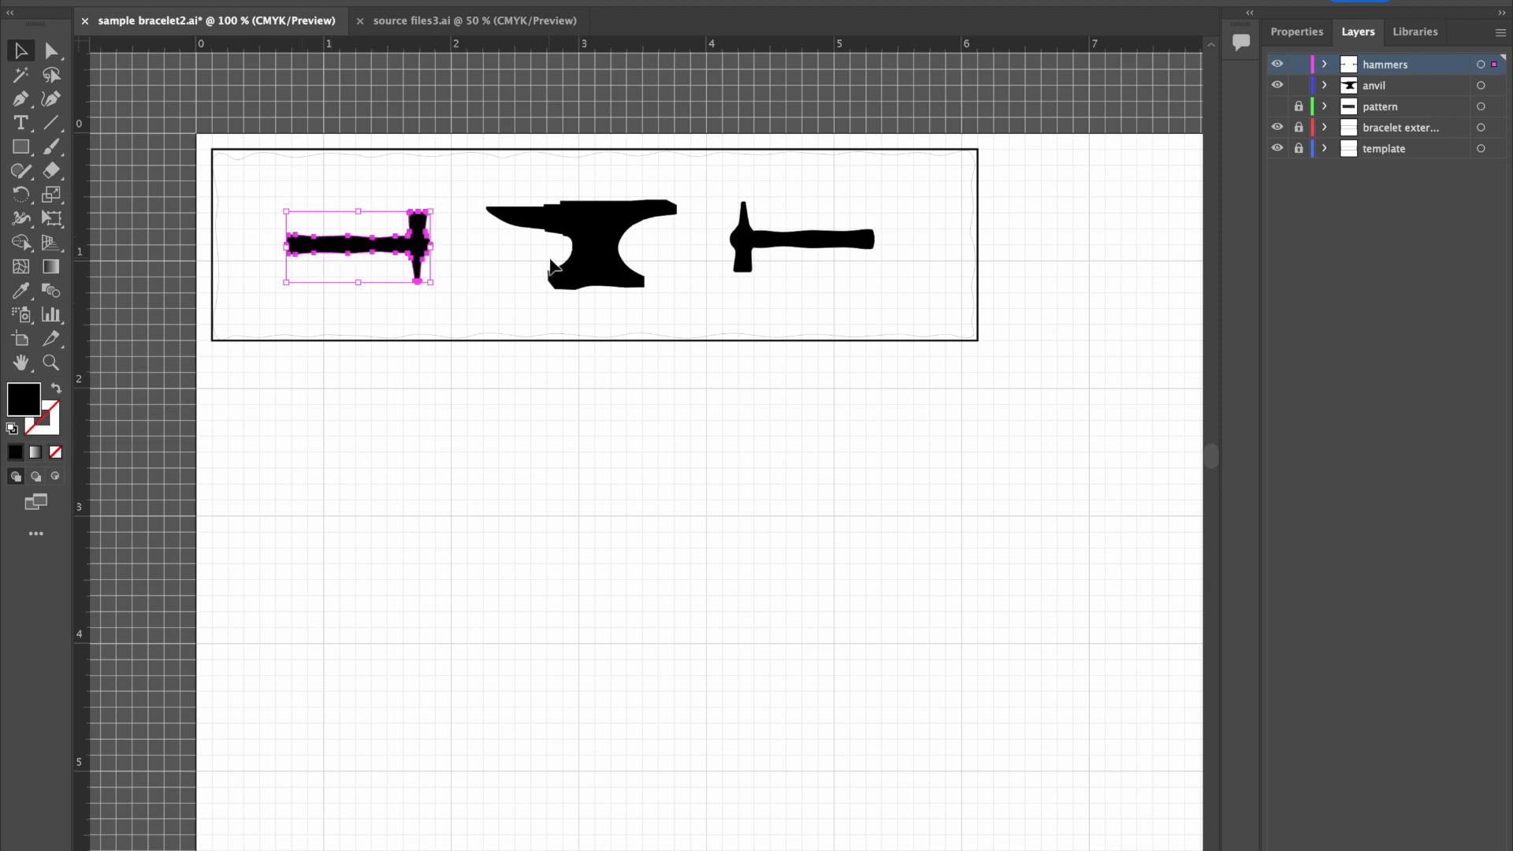
left_click(583, 272, "shift")
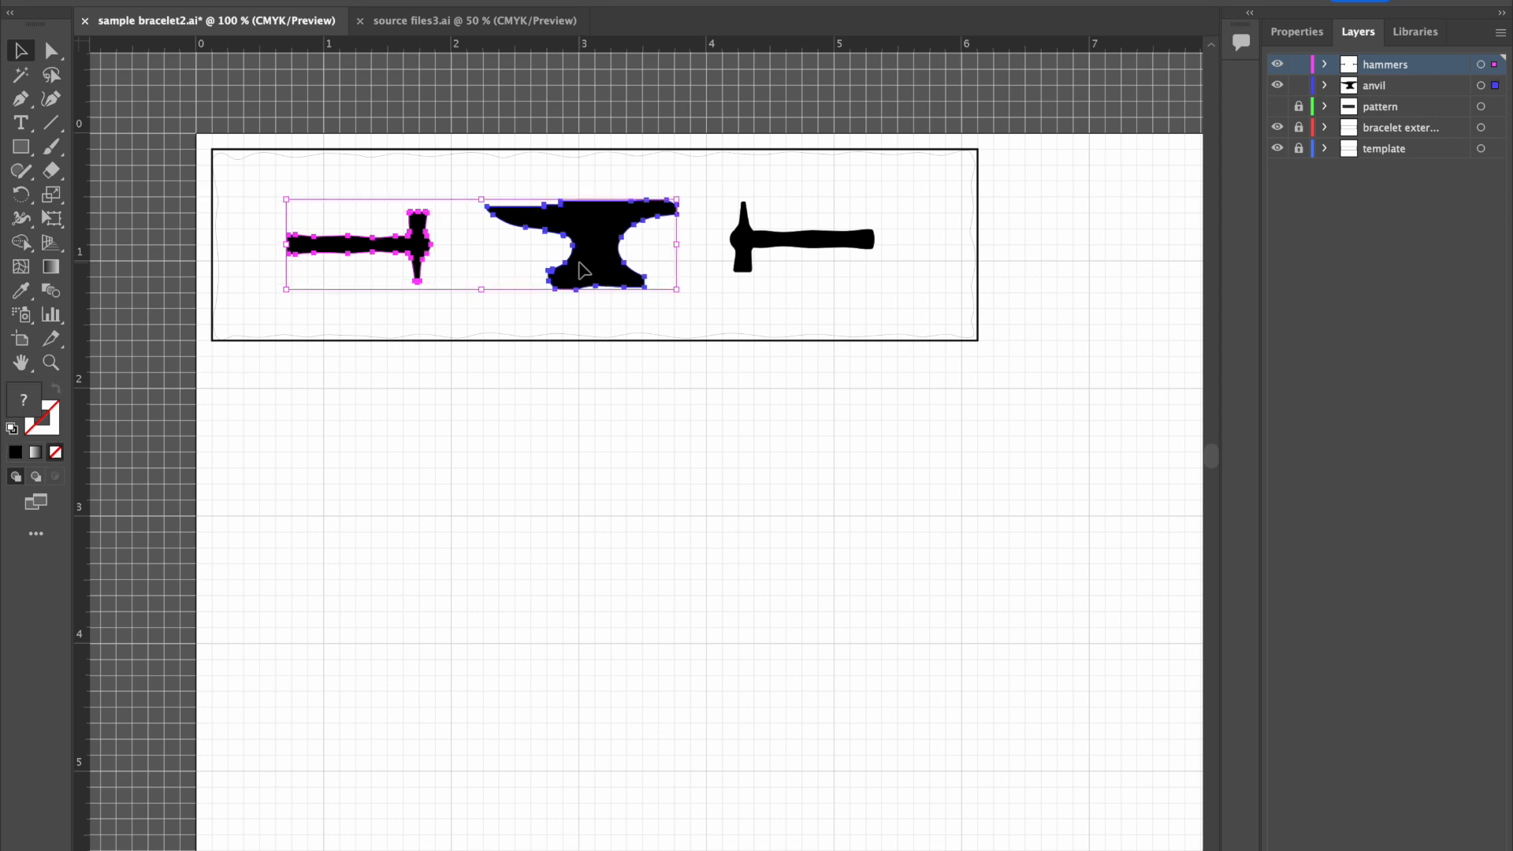
left_click(750, 250, "shift")
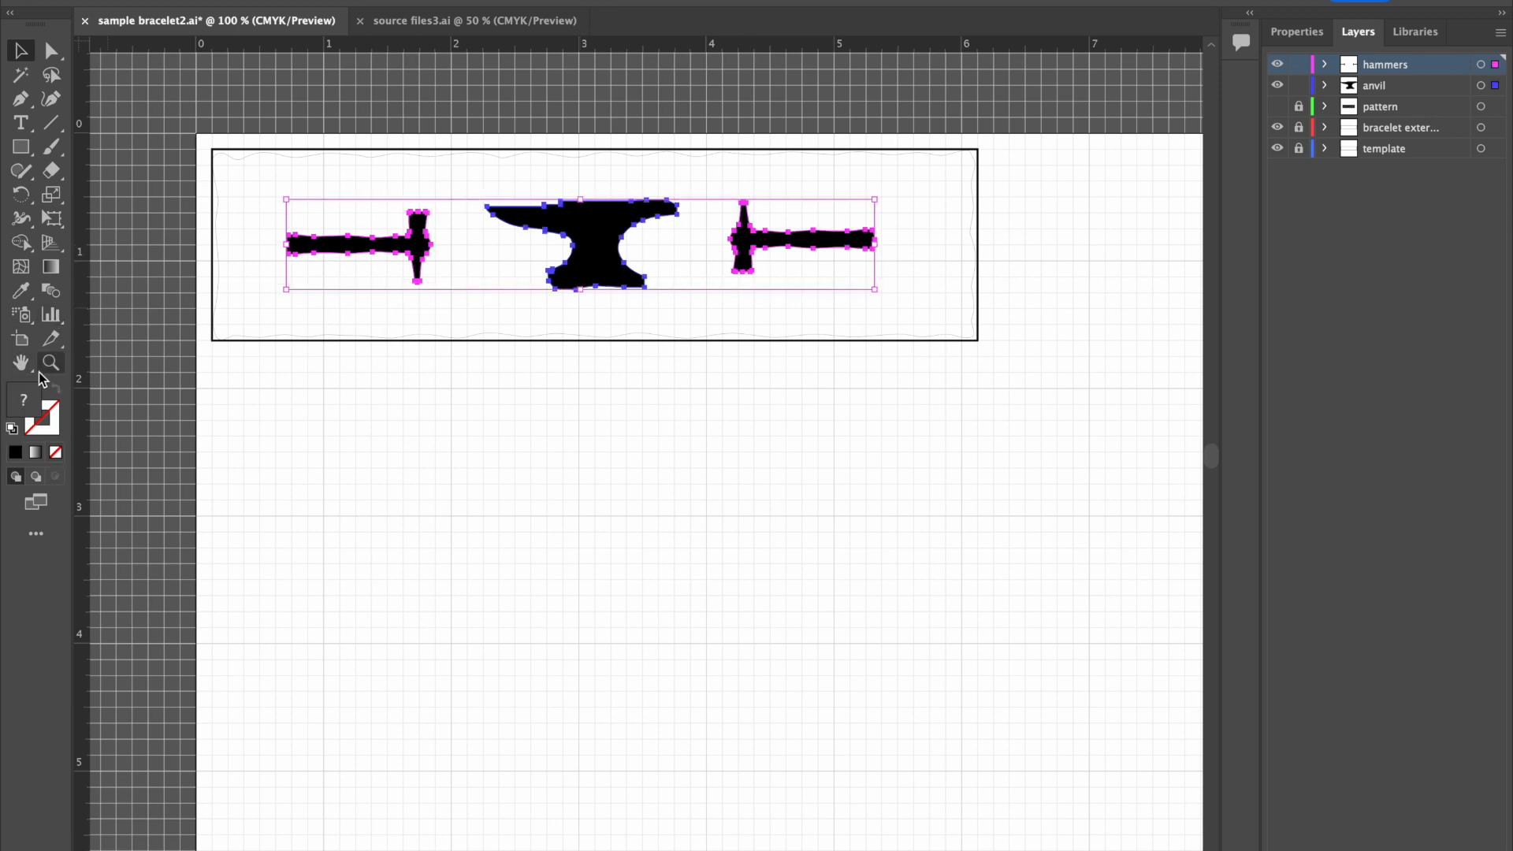
left_click(45, 431)
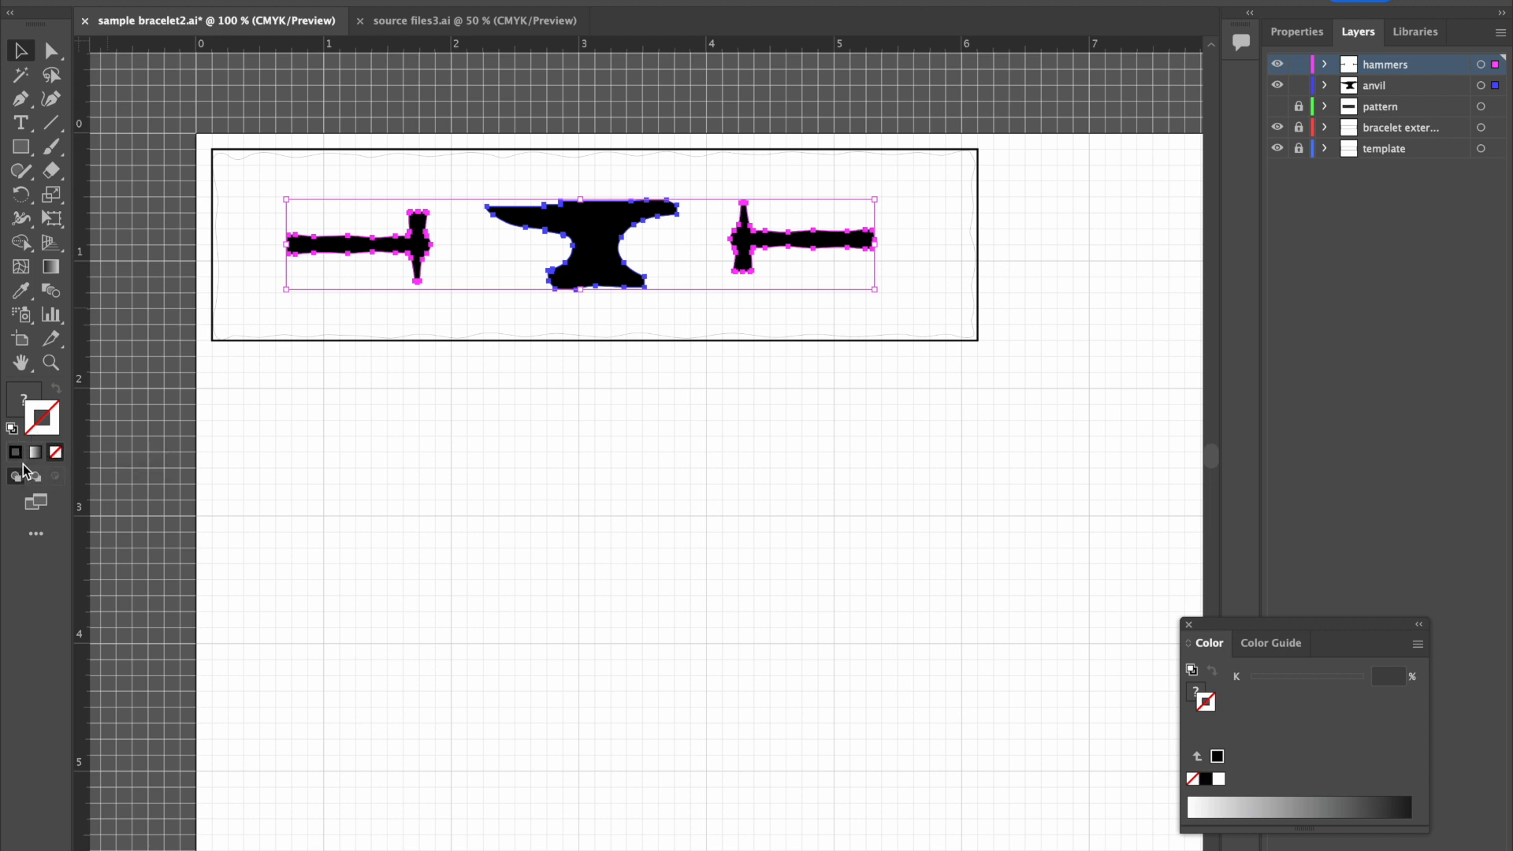
left_click(14, 431)
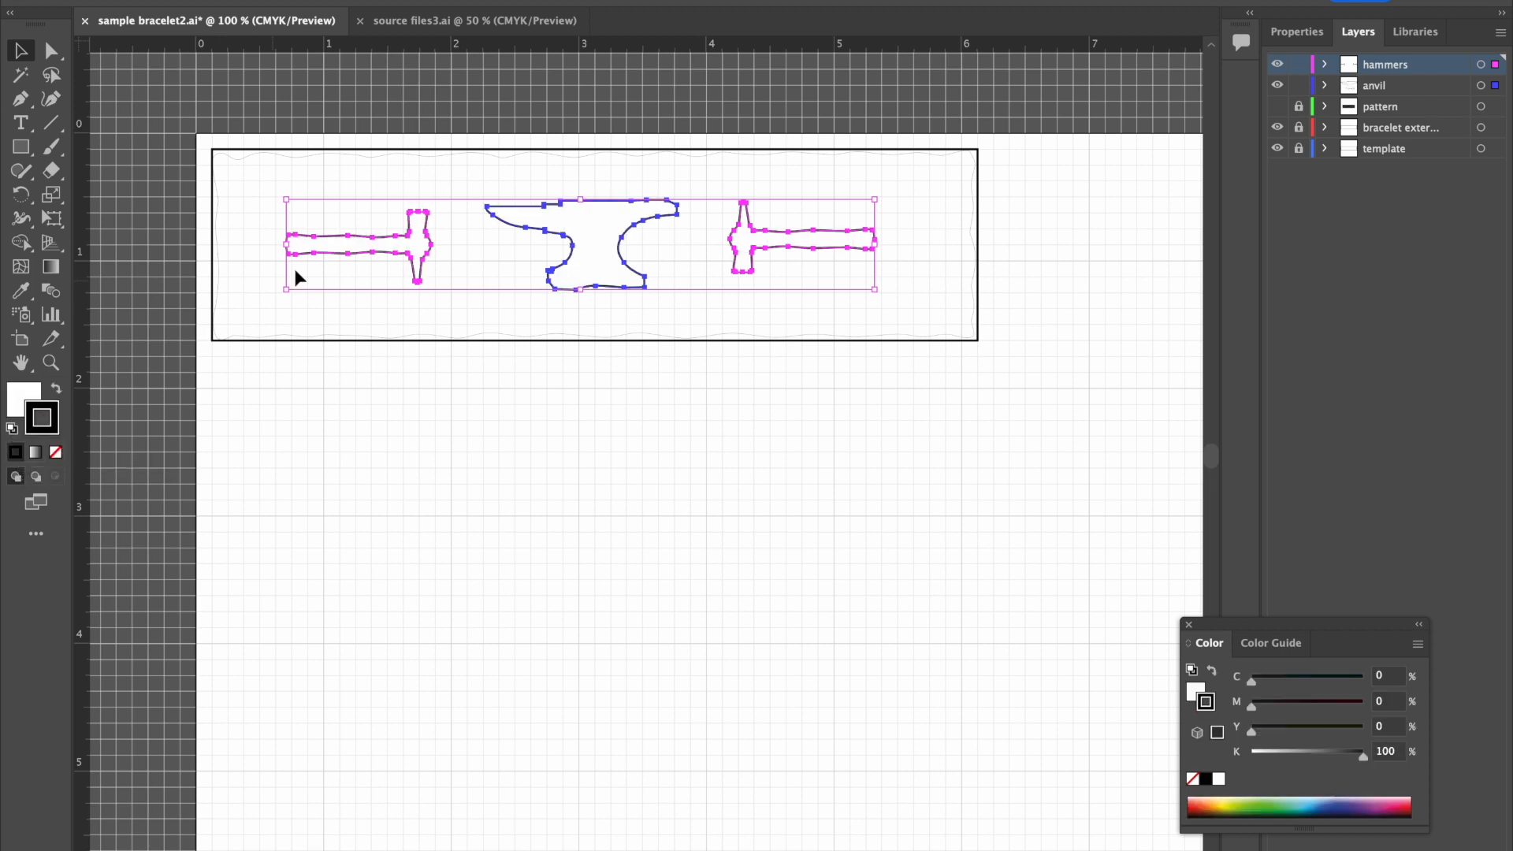
left_click(23, 409)
left_click(55, 454)
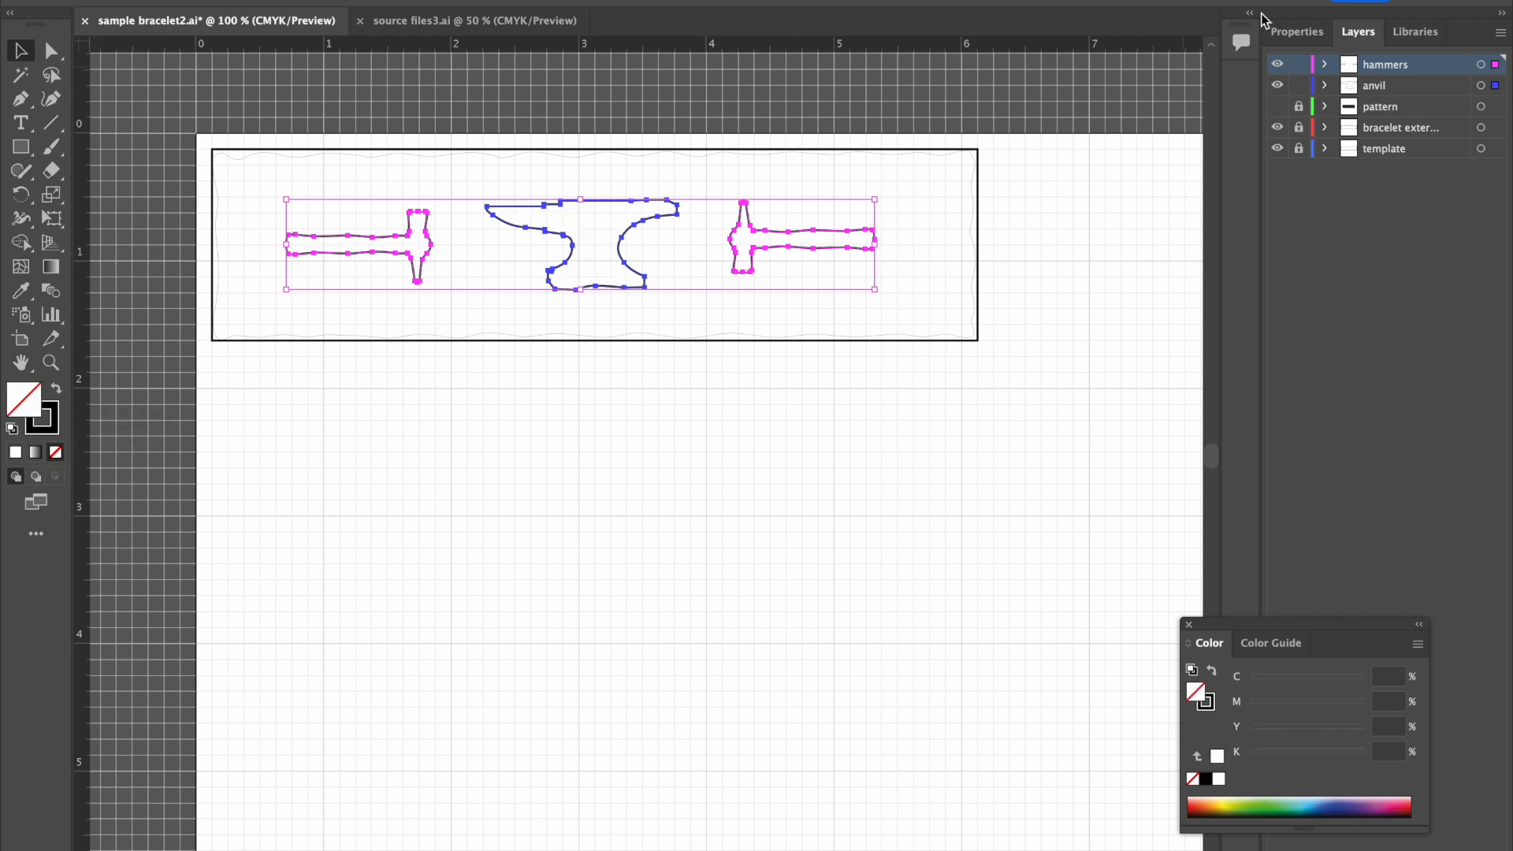
Step: Set the stroke weight of the hammer and anvil outlines to 0.001 in, and deselect them
left_click(1297, 32)
left_click(1387, 278)
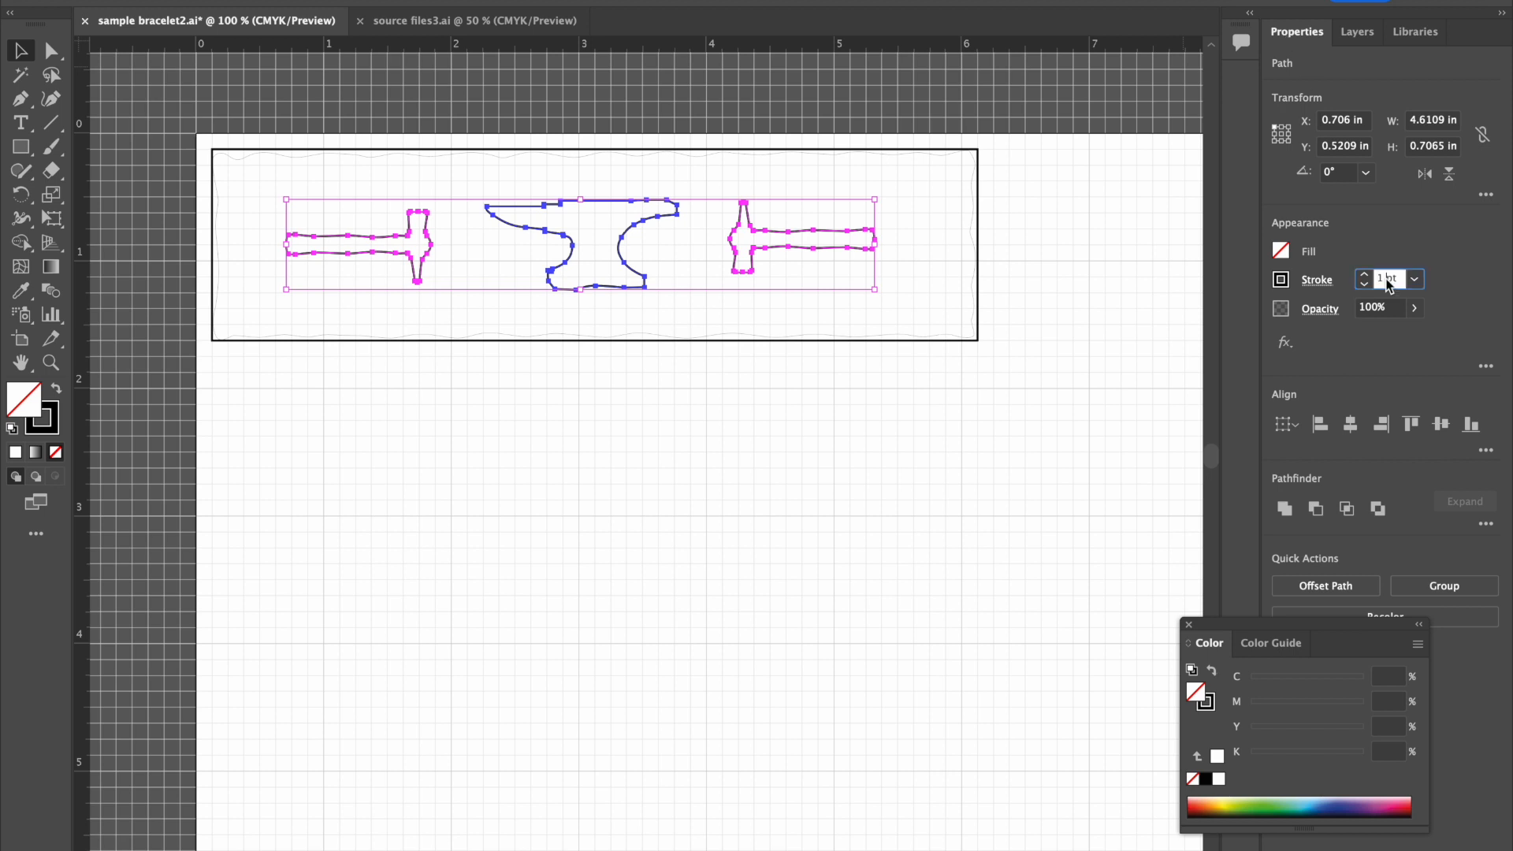
double_click(1388, 281)
type(".001")
key("Return")
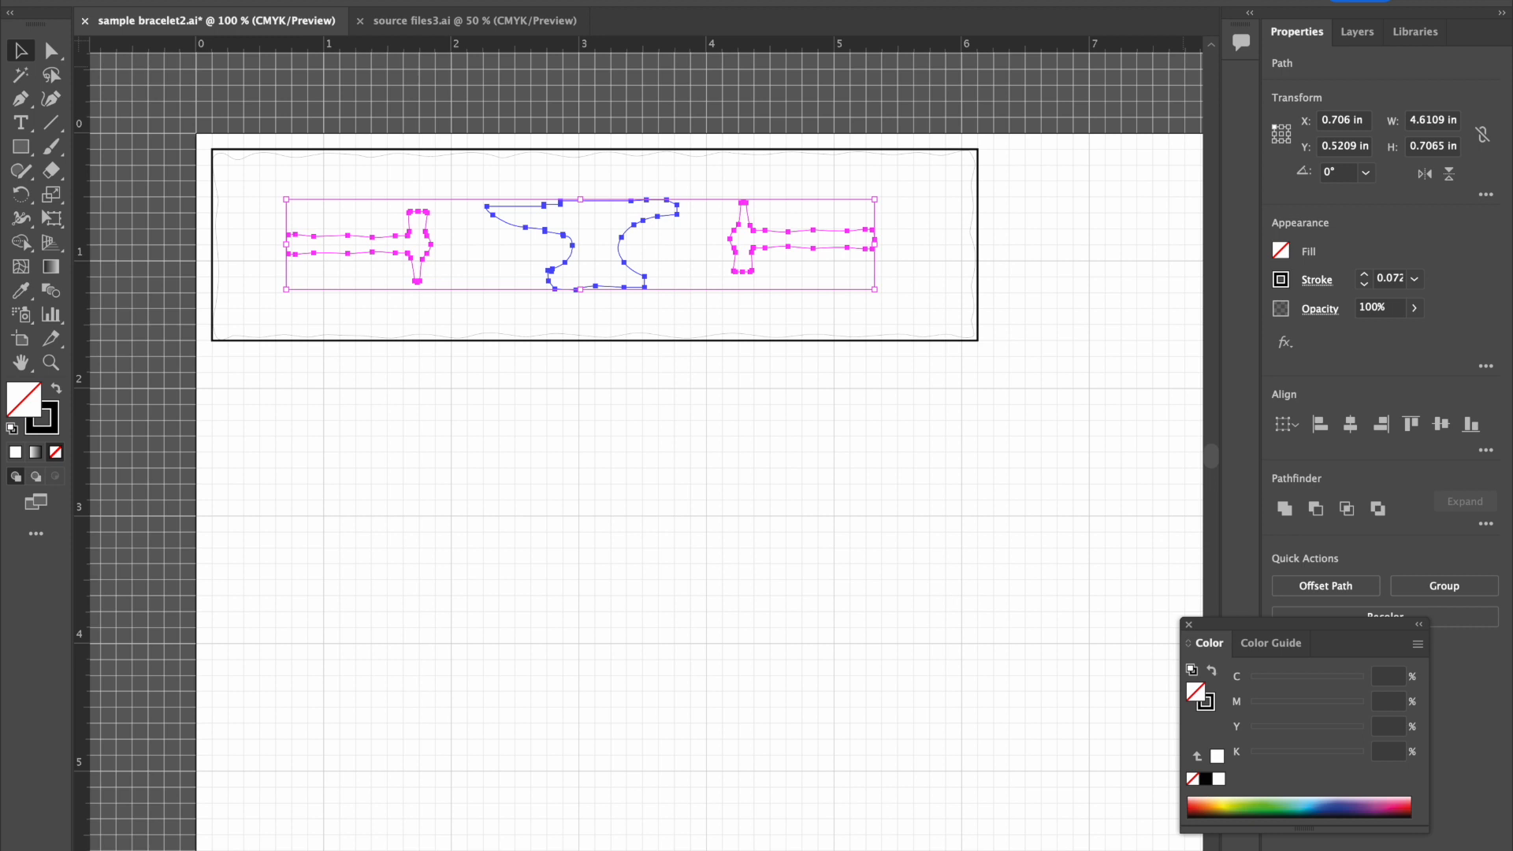
left_click(741, 404)
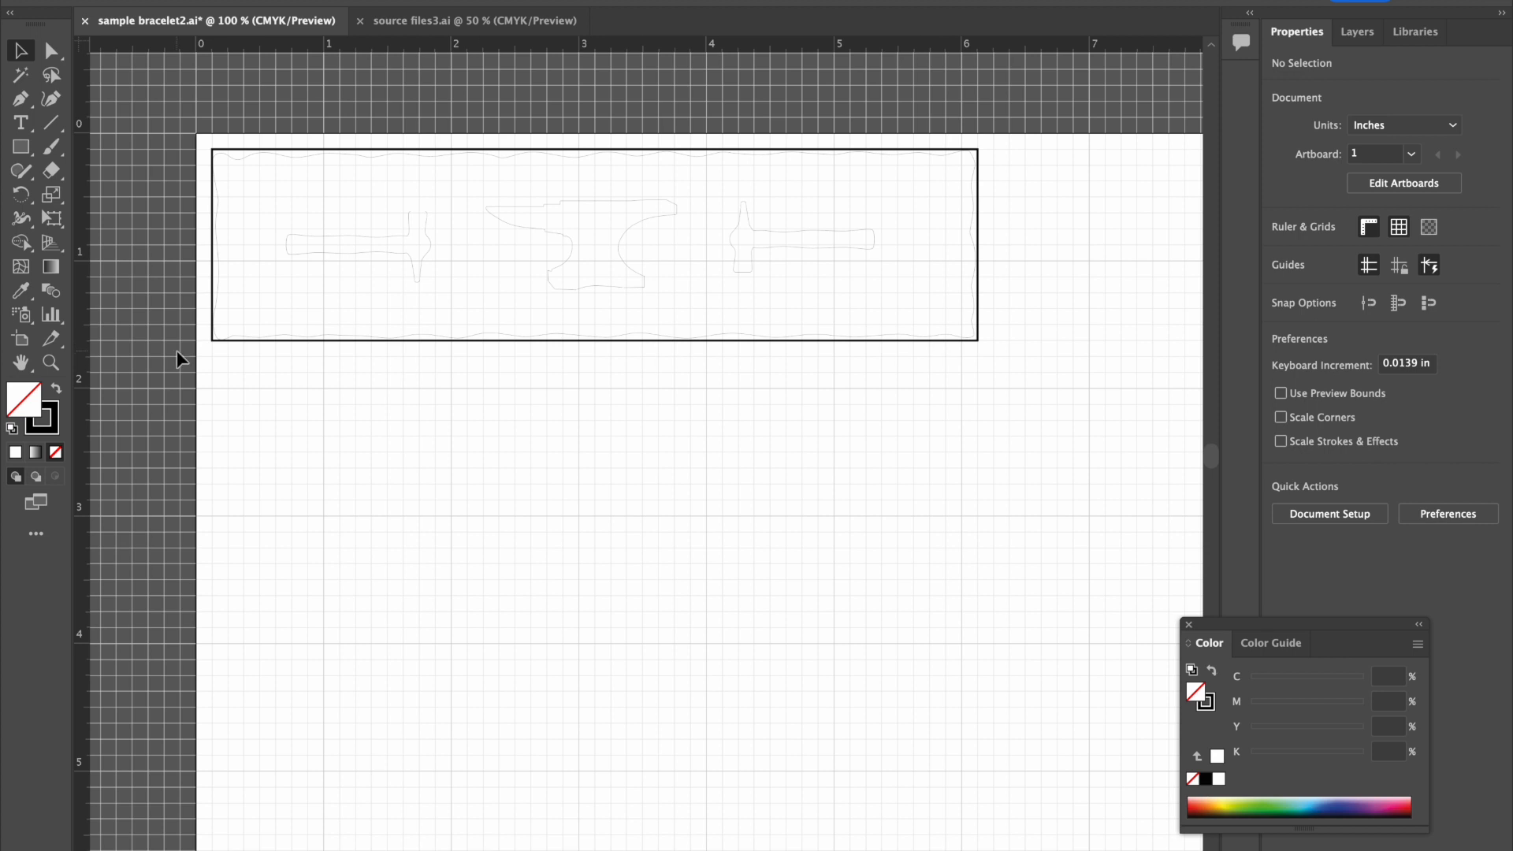
Step: Show the pattern layer again and hide the template layer
left_click(1362, 33)
left_click(1277, 106)
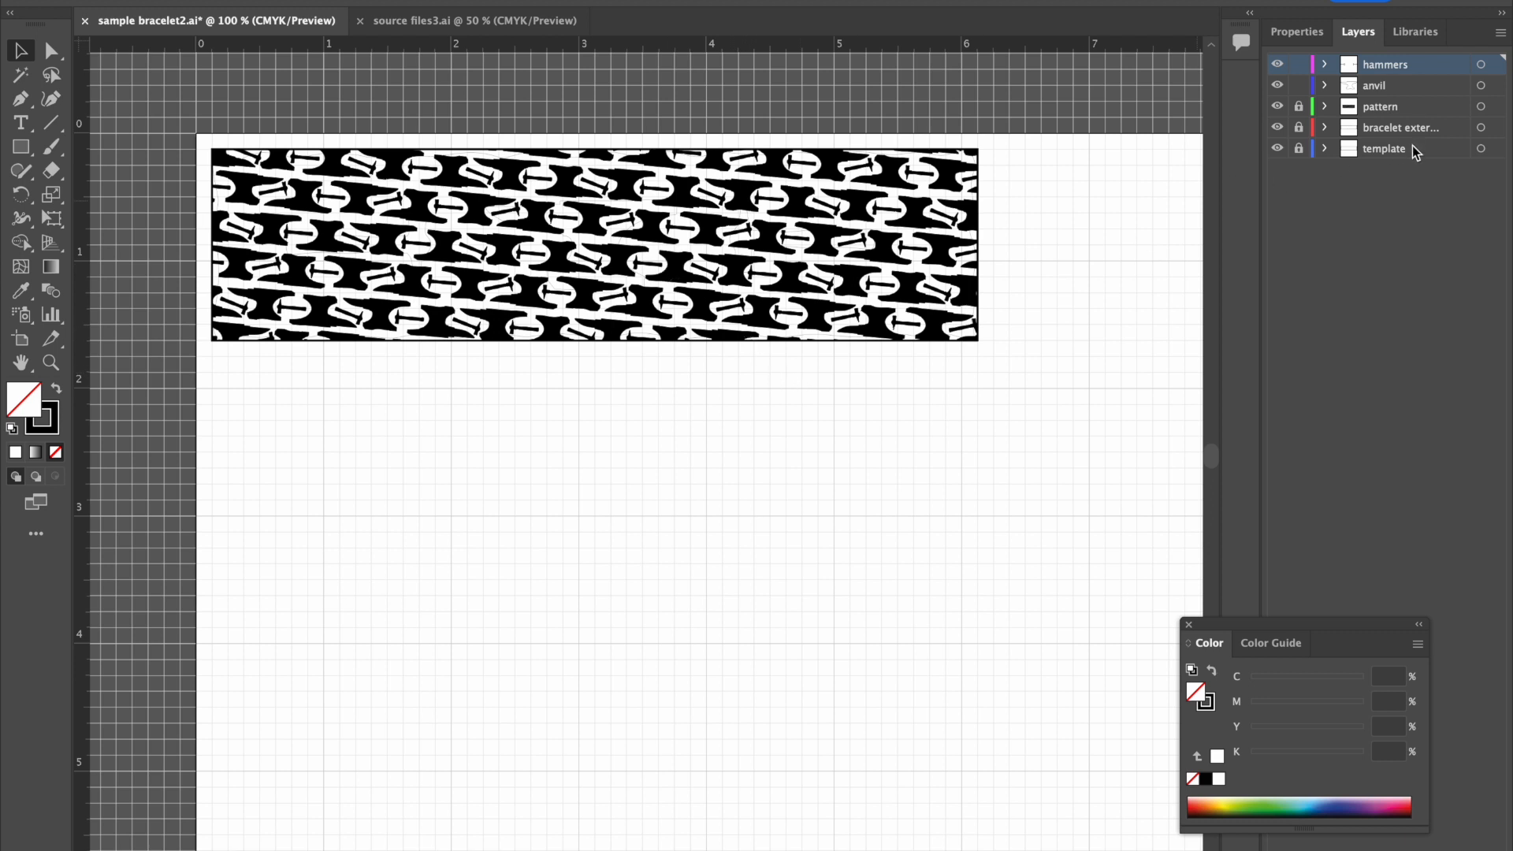
left_click(1277, 150)
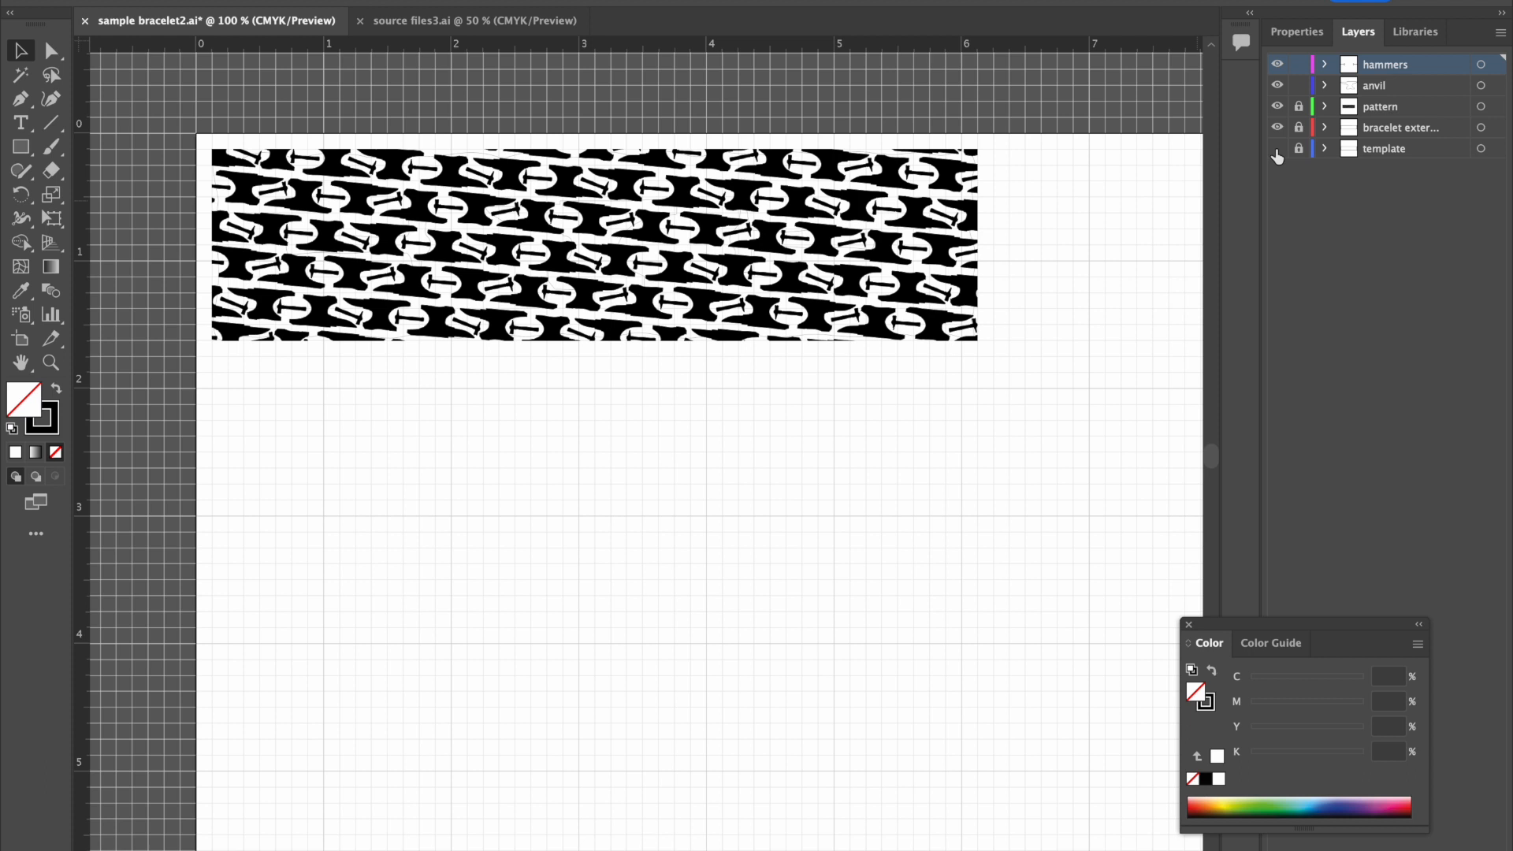